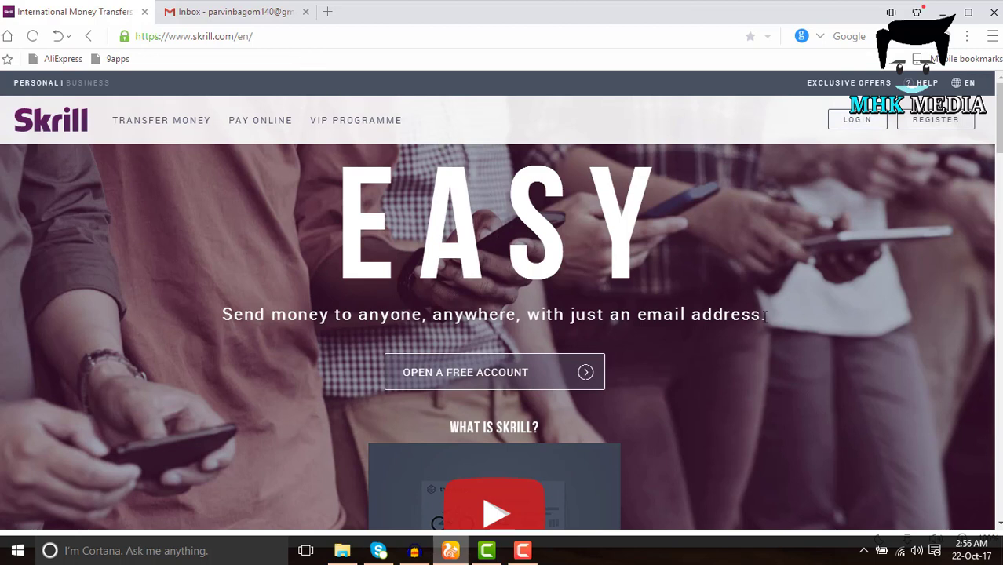
Choose OPEN A FREE ACCOUNT on the Skrill homepage
{"action": "left_click", "coordinate": [467, 387]}
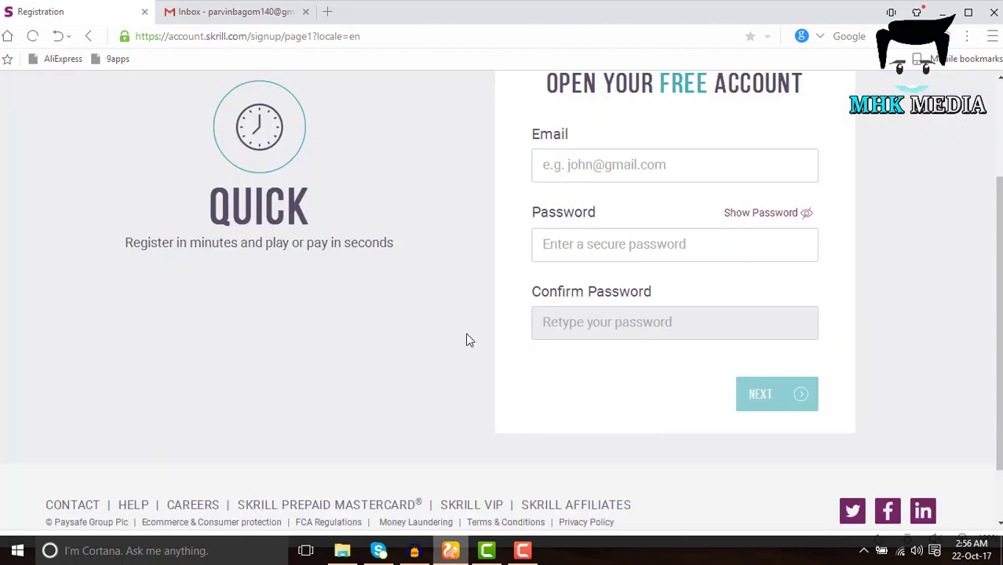
Paste the account email address into the Email field
{"action": "scroll", "coordinate": [471, 332], "scroll_direction": "up", "scroll_amount": 2}
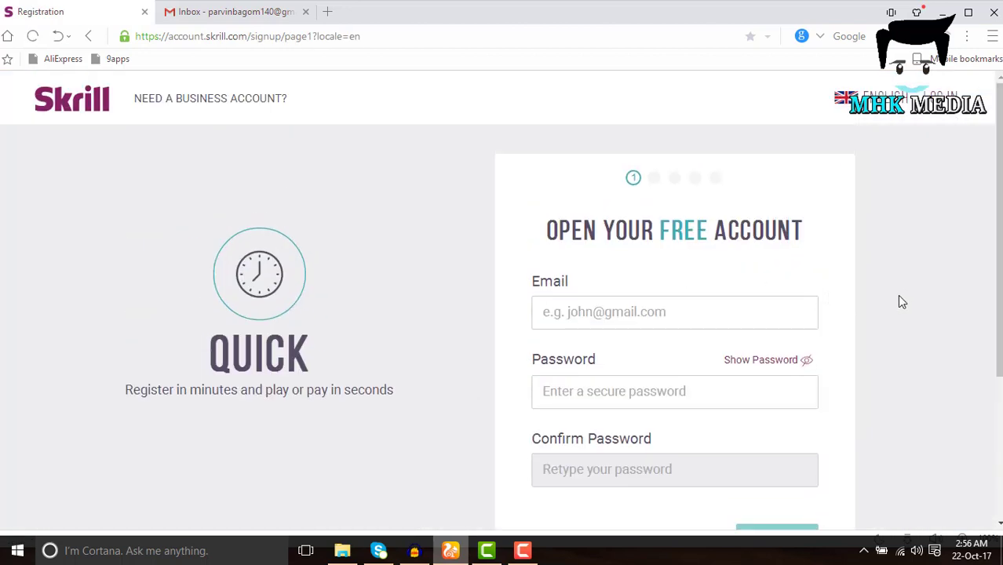
{"action": "scroll", "coordinate": [900, 301], "scroll_direction": "down", "scroll_amount": 1}
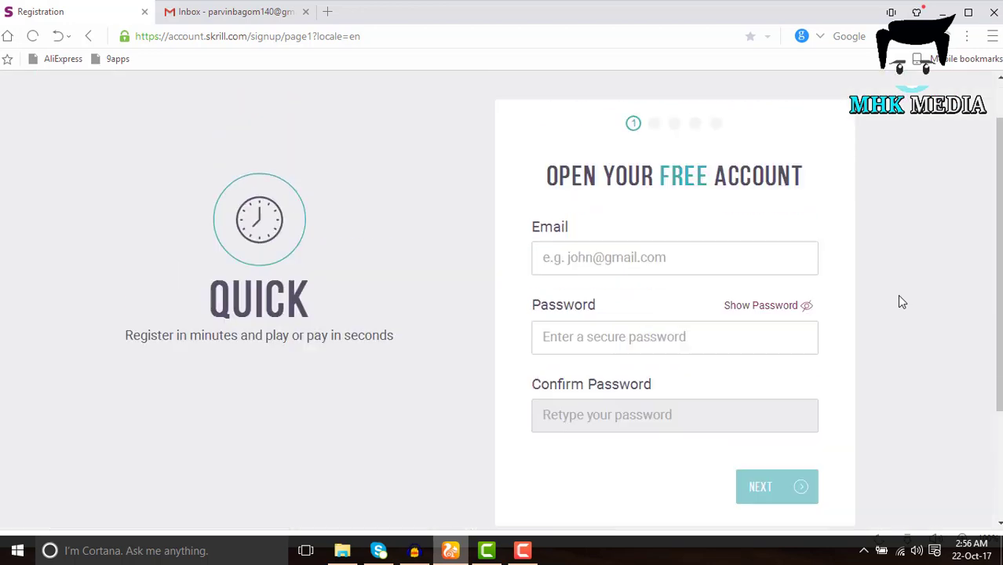
{"action": "scroll", "coordinate": [900, 301], "scroll_direction": "up", "scroll_amount": 1}
{"action": "left_click", "coordinate": [629, 312]}
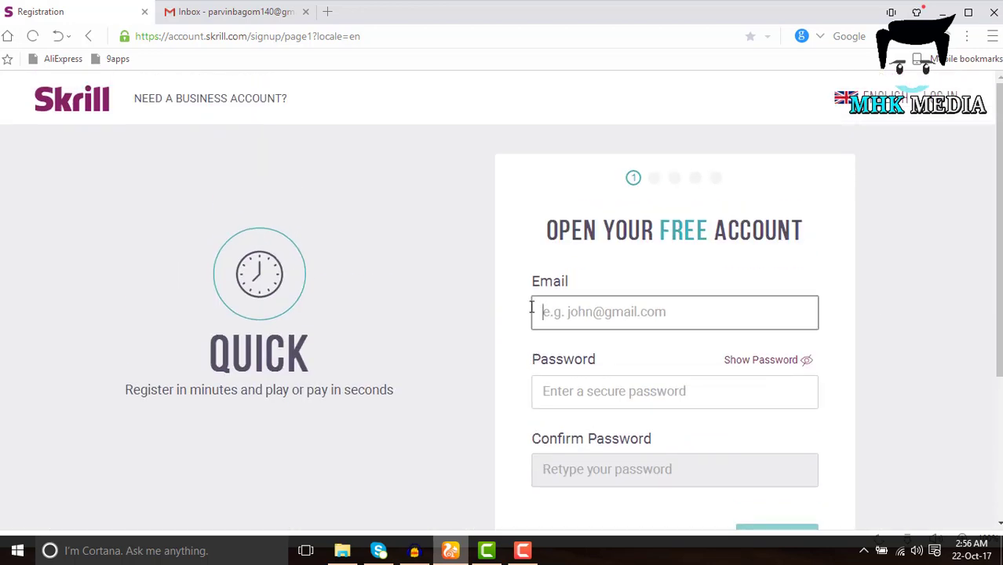
{"action": "key", "text": "ctrl+v"}
Enter an 8-character password, confirm it, and continue to Personal Details
{"action": "scroll", "coordinate": [667, 353], "scroll_direction": "down", "scroll_amount": 1}
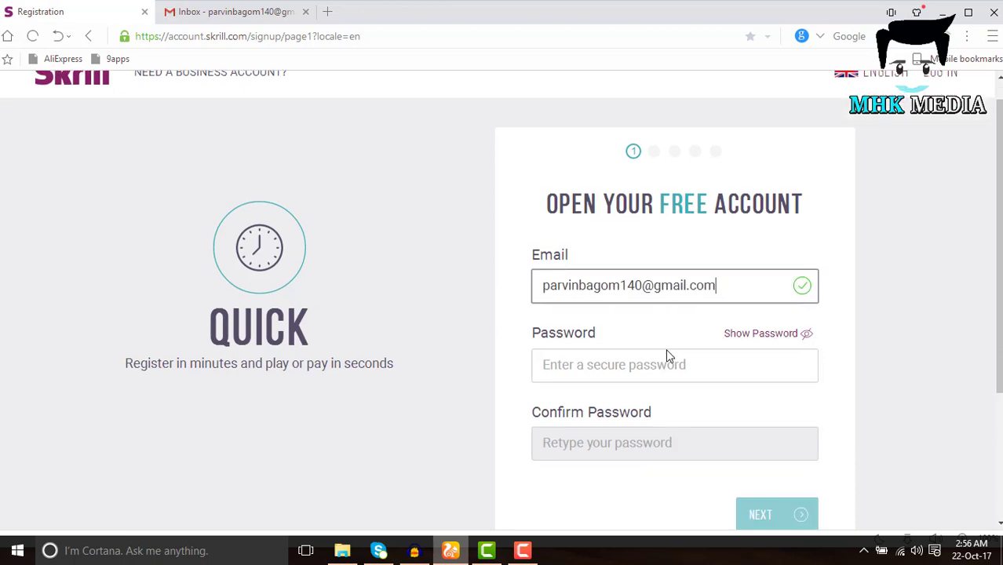
{"action": "left_click", "coordinate": [588, 318]}
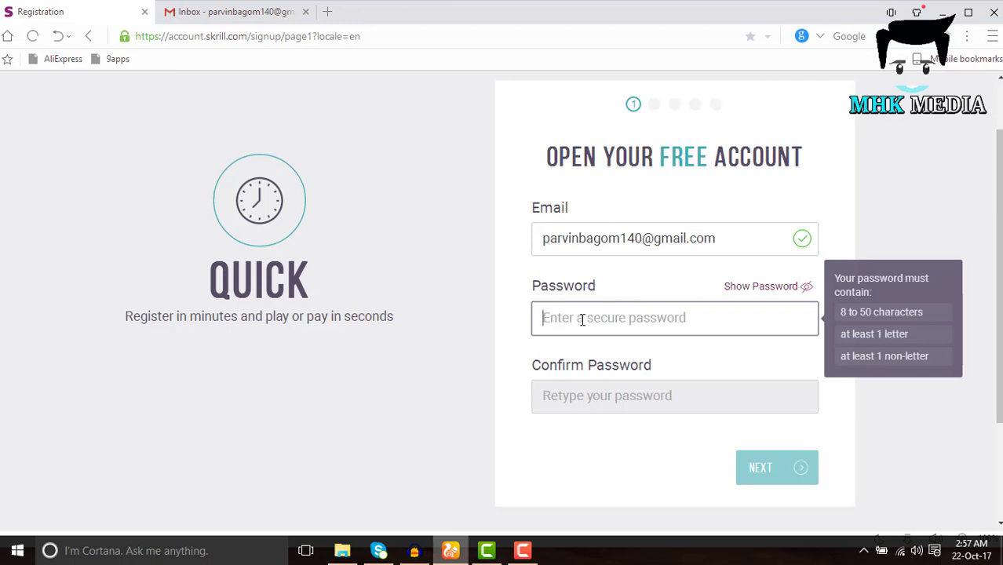
{"action": "type", "text": "•••••"}
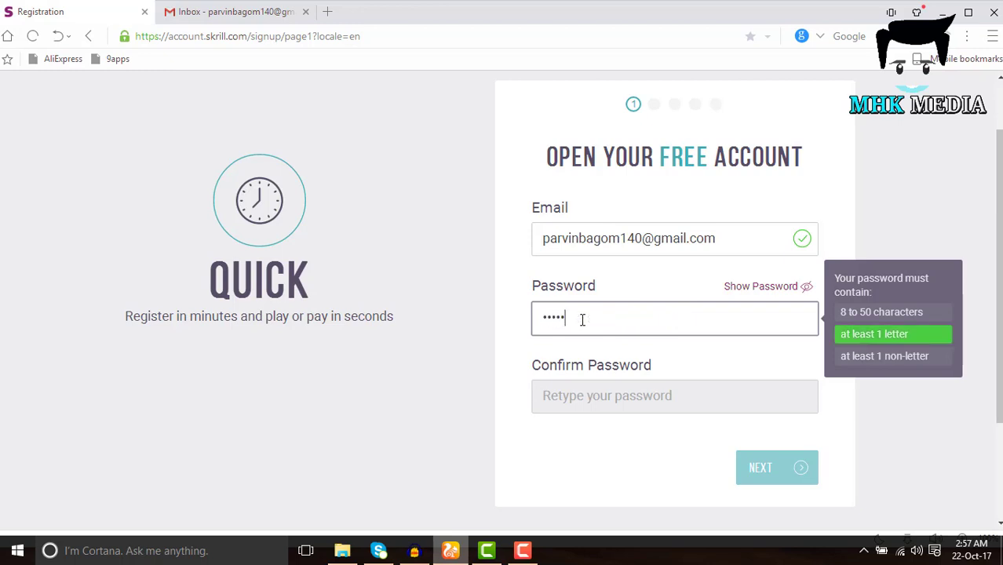
{"action": "type", "text": "•••"}
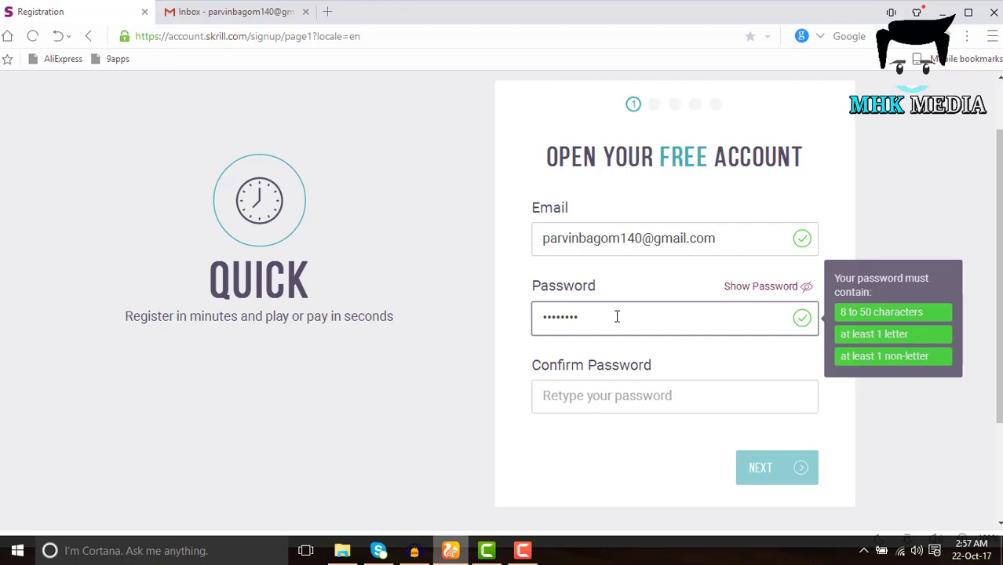
{"action": "key", "text": "BackSpace"}
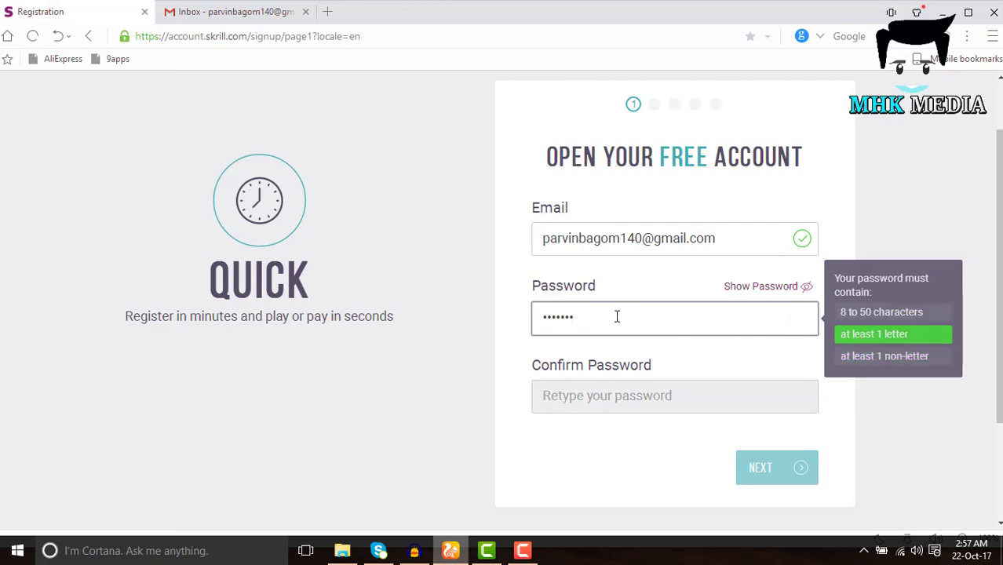
{"action": "type", "text": "1"}
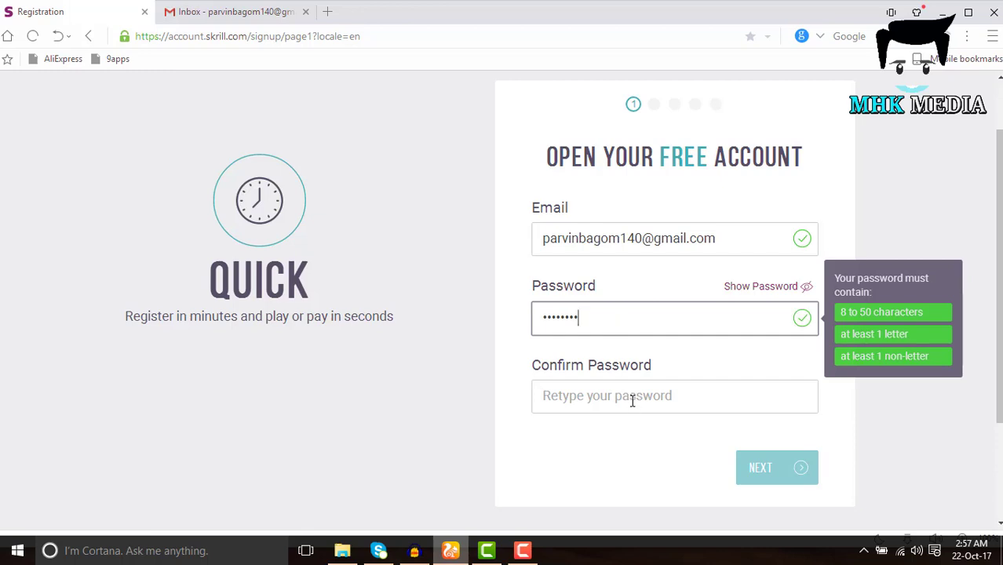
{"action": "left_click", "coordinate": [631, 400]}
{"action": "key", "text": "ctrl+v"}
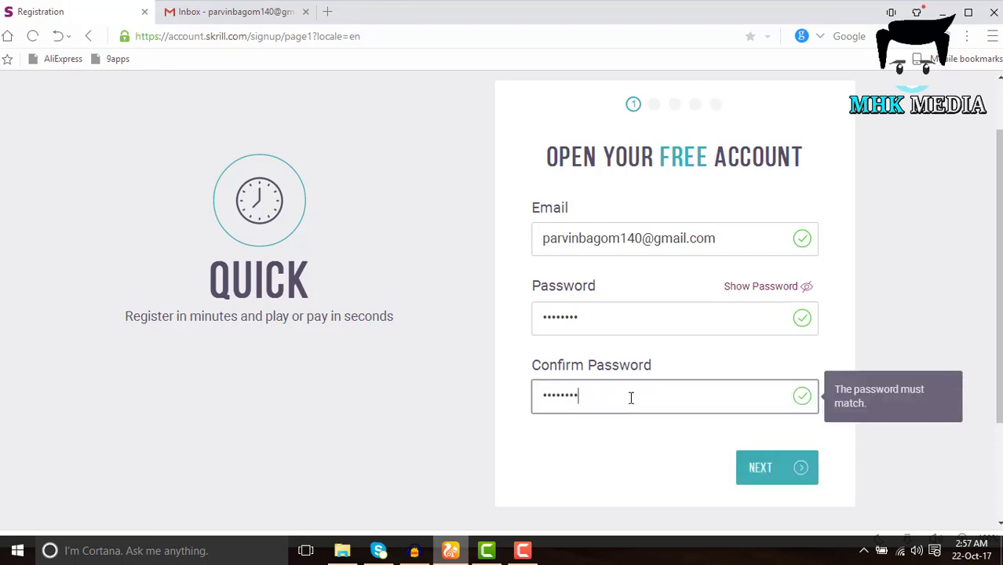
{"action": "left_click", "coordinate": [766, 475]}
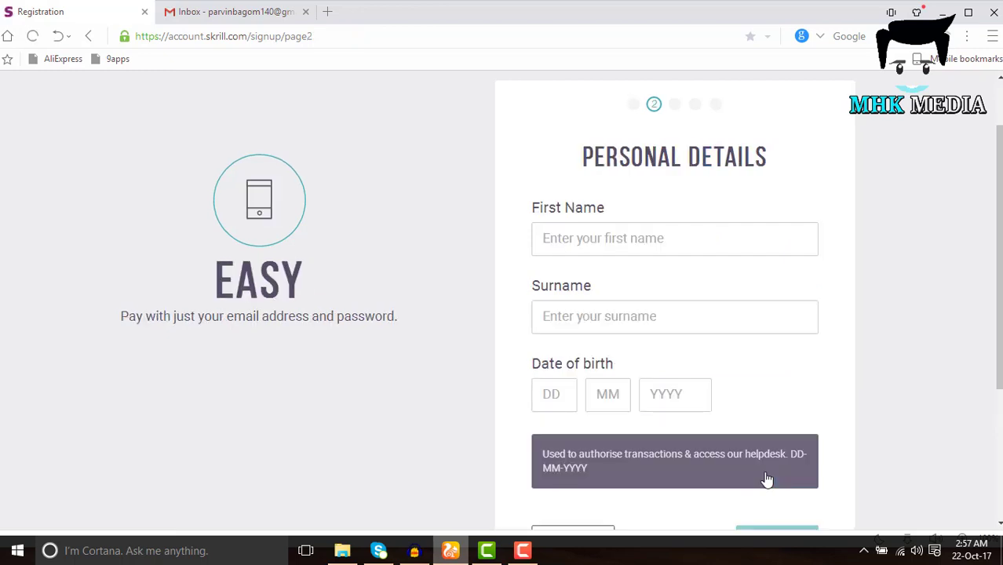
Fill in the first name, surname and DD/MM/YYYY date of birth, then continue
{"action": "left_click", "coordinate": [604, 244]}
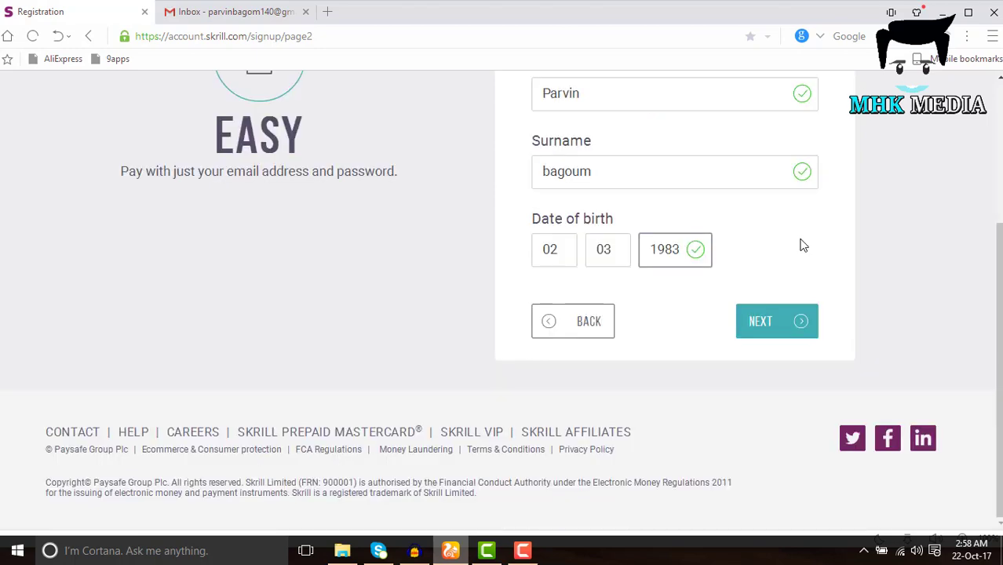
{"action": "scroll", "coordinate": [801, 242], "scroll_direction": "up", "scroll_amount": 2}
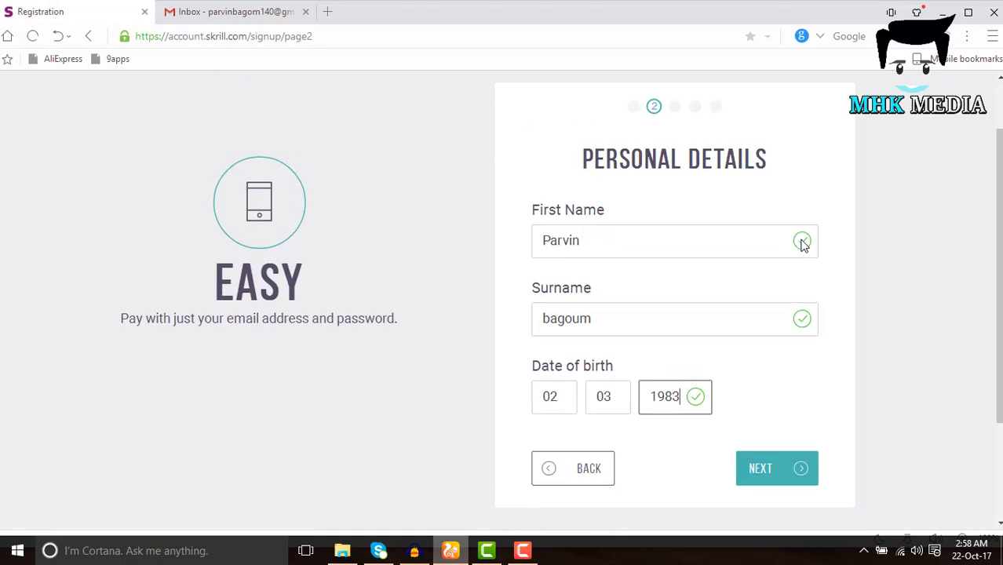
{"action": "scroll", "coordinate": [805, 259], "scroll_direction": "down", "scroll_amount": 2}
{"action": "scroll", "coordinate": [808, 273], "scroll_direction": "up", "scroll_amount": 2}
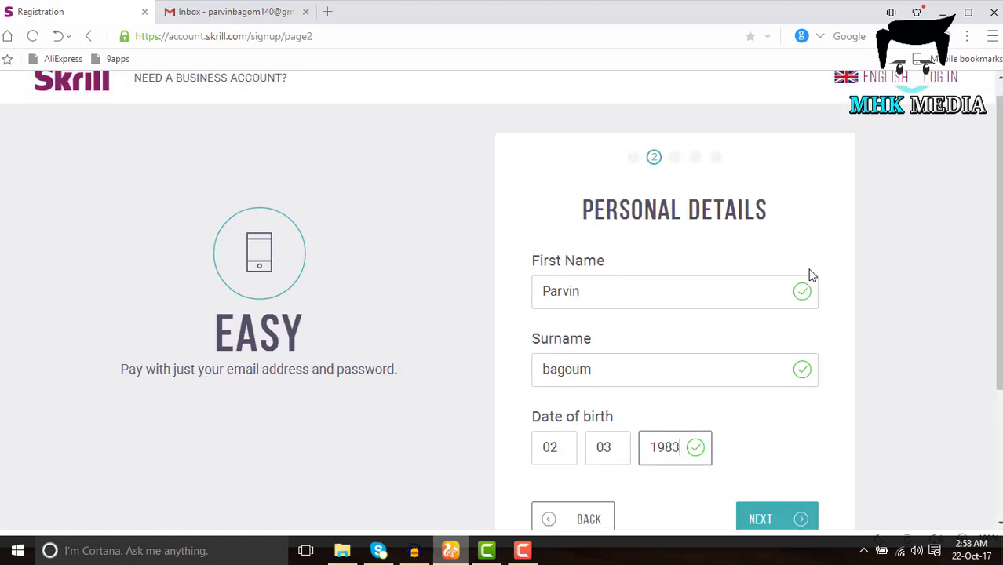
{"action": "scroll", "coordinate": [808, 271], "scroll_direction": "down", "scroll_amount": 2}
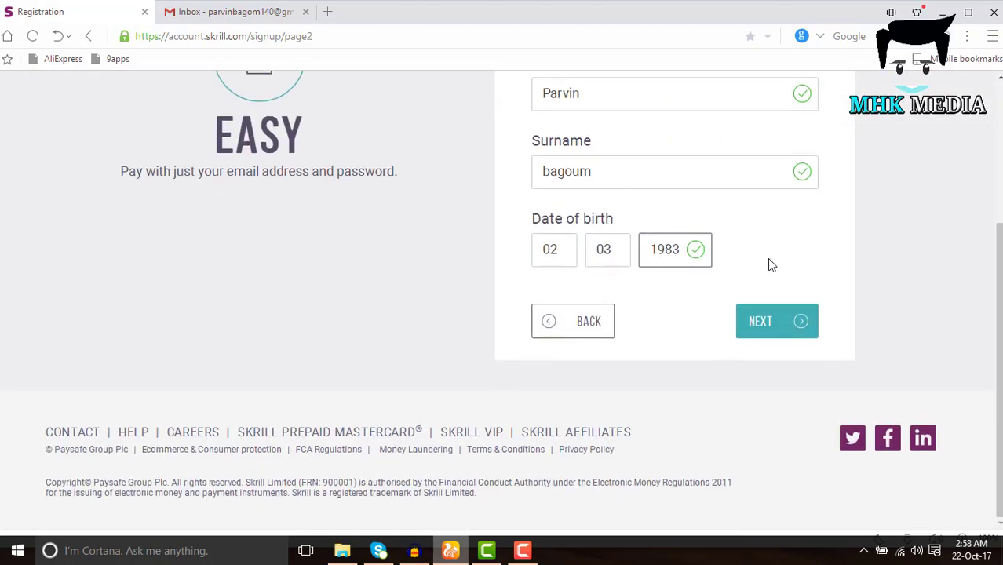
{"action": "left_click", "coordinate": [780, 331]}
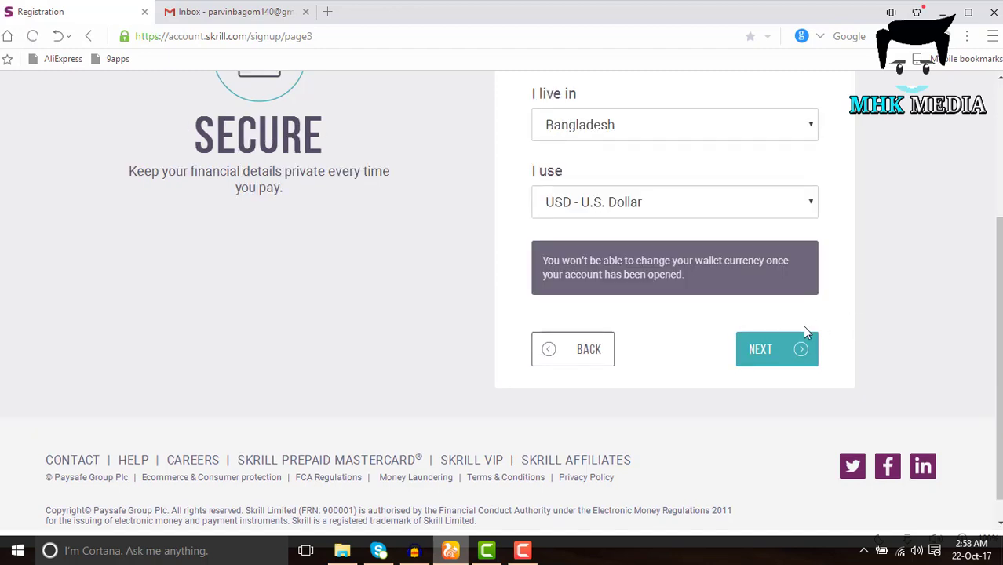
Confirm Bangladesh under I live in and USD - U.S. Dollar under I use, then continue
{"action": "scroll", "coordinate": [802, 325], "scroll_direction": "up", "scroll_amount": 1}
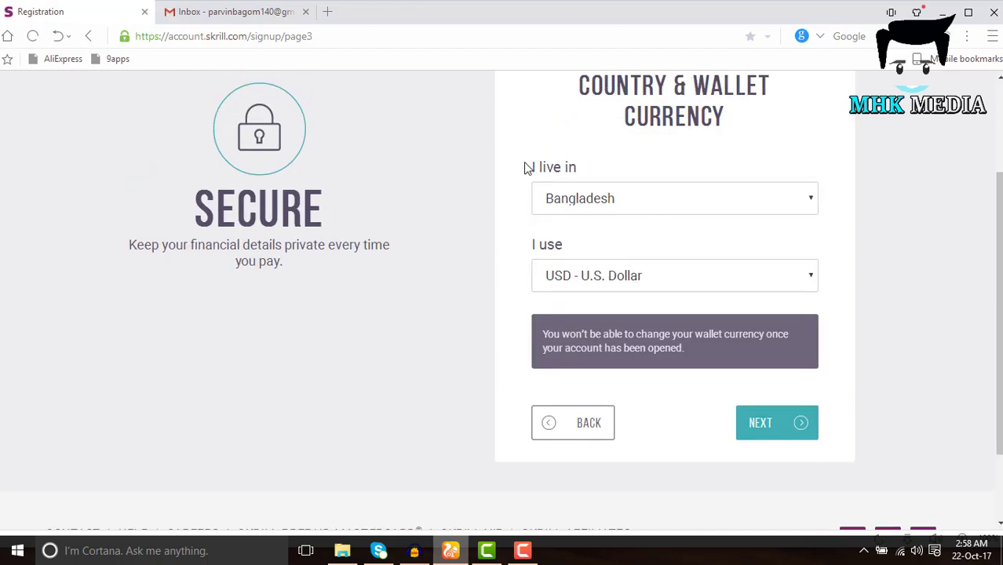
{"action": "left_click", "coordinate": [635, 201]}
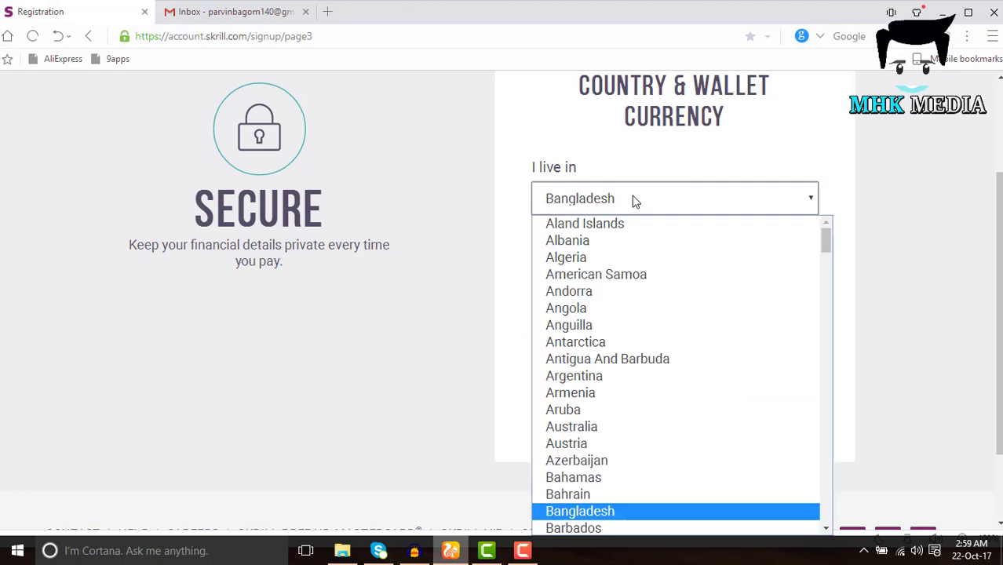
{"action": "left_click", "coordinate": [635, 200]}
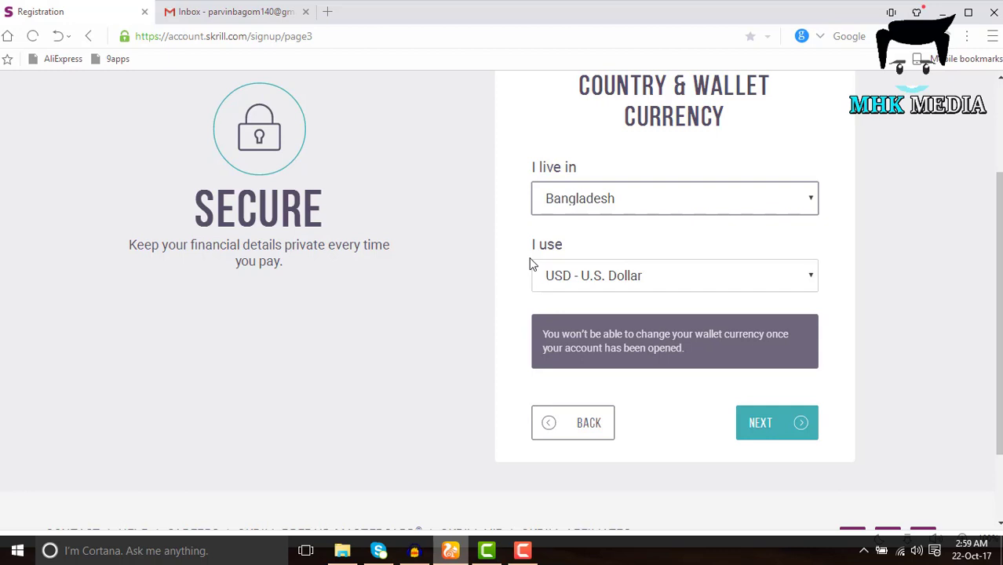
{"action": "scroll", "coordinate": [721, 247], "scroll_direction": "down", "scroll_amount": 1}
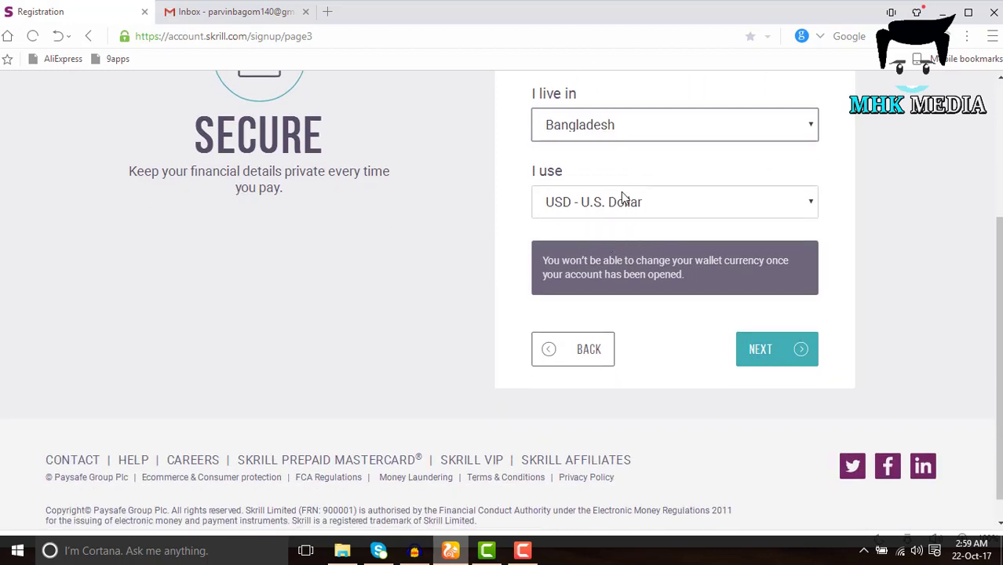
{"action": "left_click", "coordinate": [605, 204]}
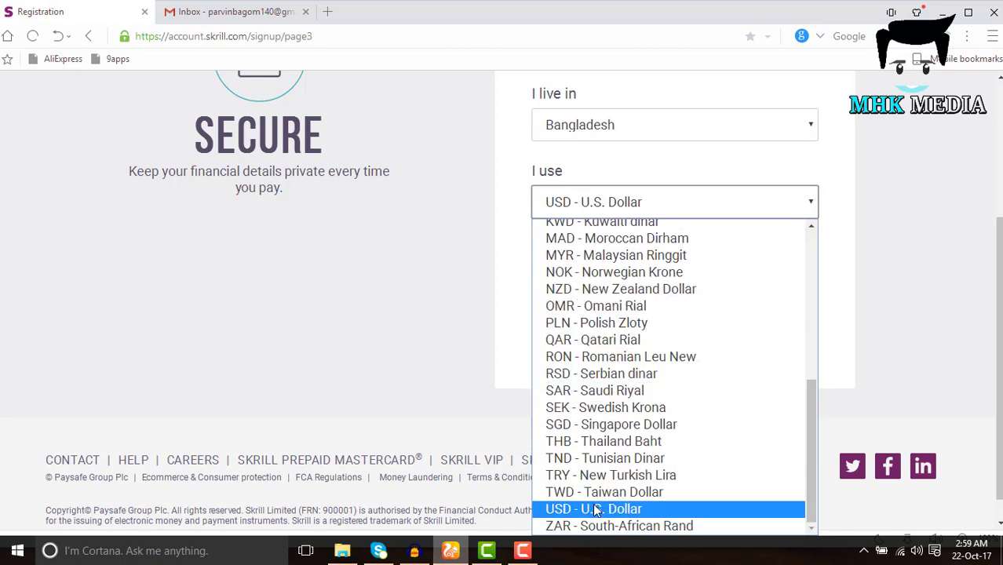
{"action": "left_click", "coordinate": [597, 508]}
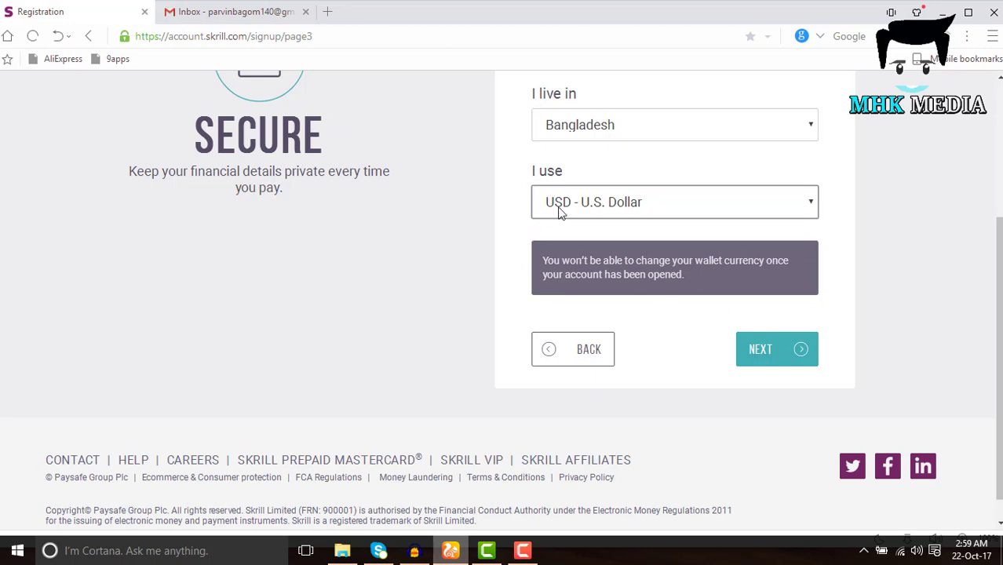
{"action": "left_click", "coordinate": [759, 352]}
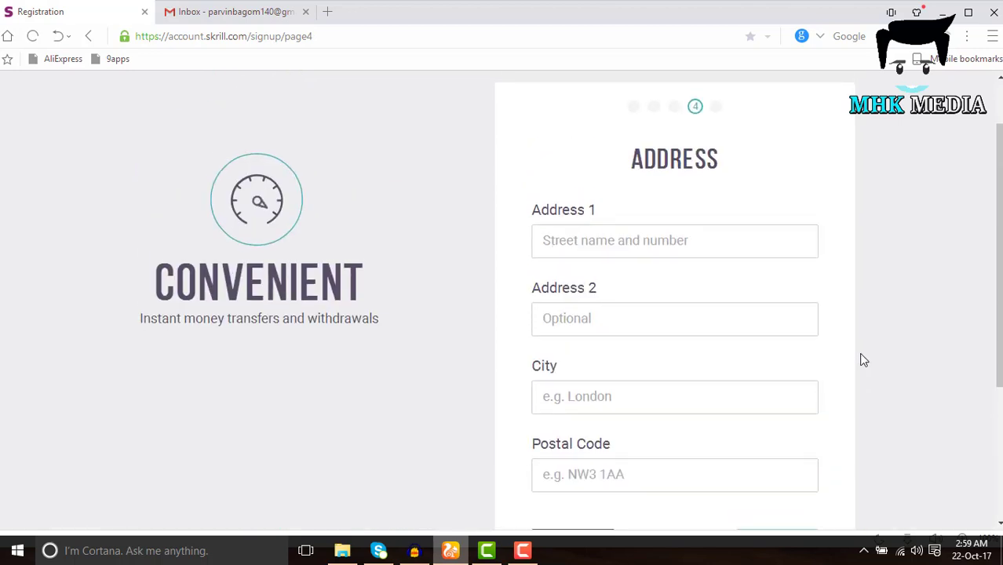
Paste the street address into both Address 1 and Address 2
{"action": "left_click", "coordinate": [638, 250]}
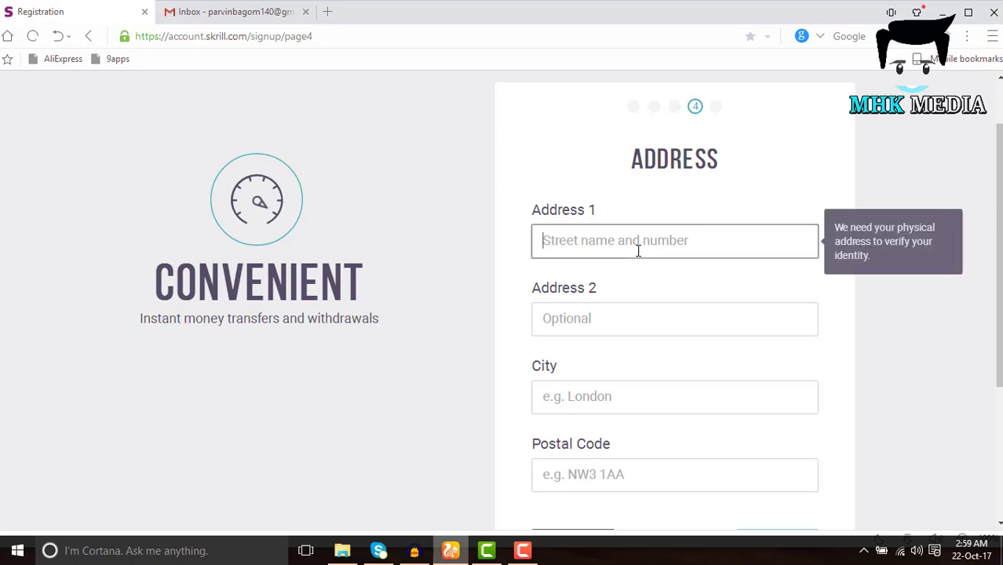
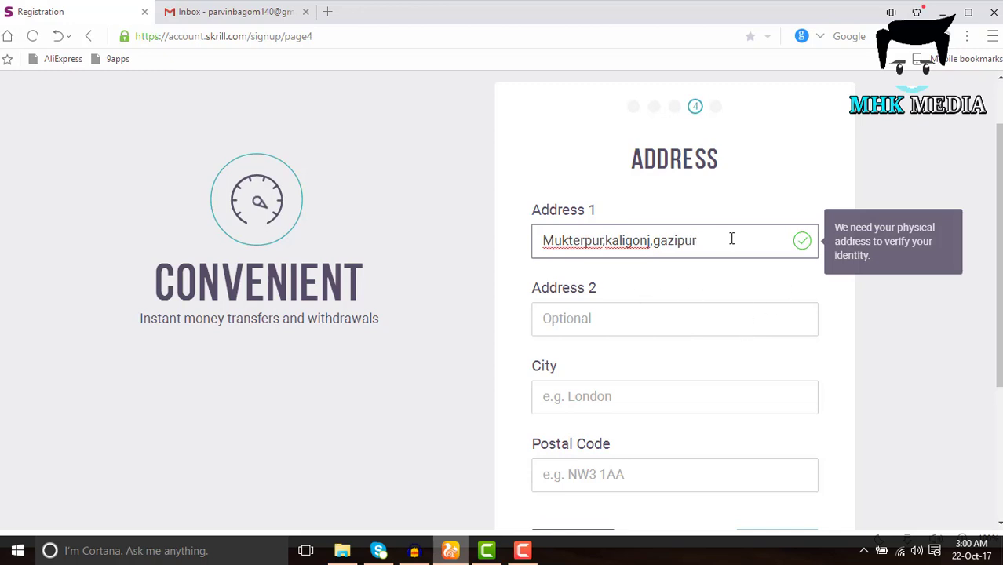
{"action": "left_click_drag", "start_coordinate": [732, 237], "coordinate": [511, 237]}
{"action": "key", "text": "ctrl+c"}
{"action": "left_click", "coordinate": [533, 311]}
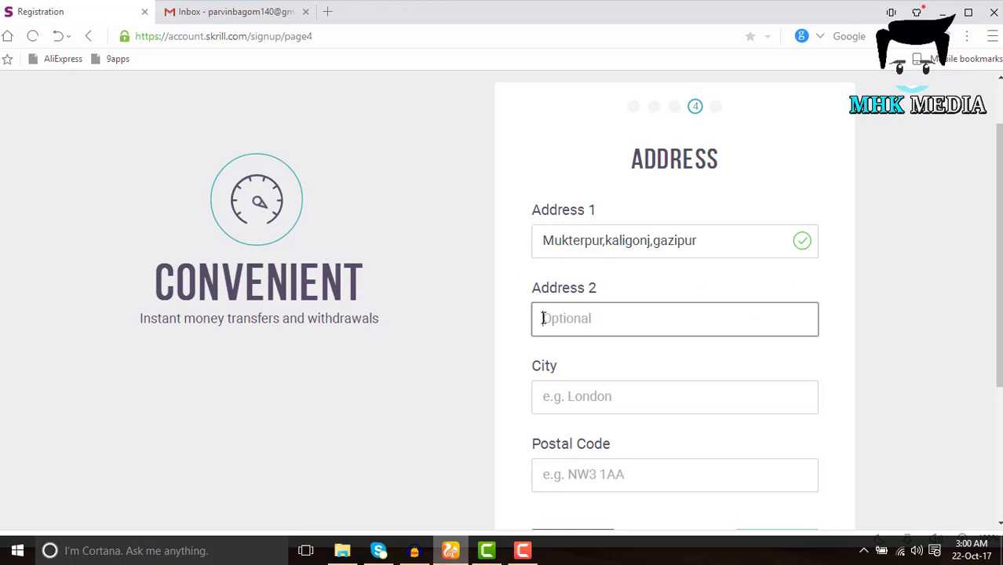
{"action": "key", "text": "ctrl+v"}
{"action": "scroll", "coordinate": [664, 365], "scroll_direction": "down", "scroll_amount": 2}
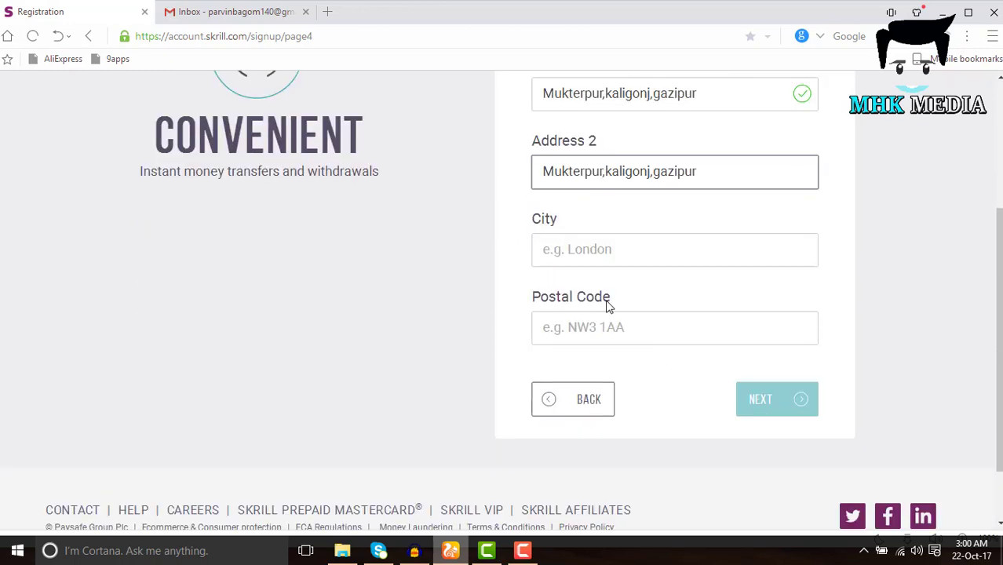
Enter 'Dhaka' as the city, correcting the 'Dkaka' typo
{"action": "left_click", "coordinate": [592, 248]}
{"action": "type", "text": "d"}
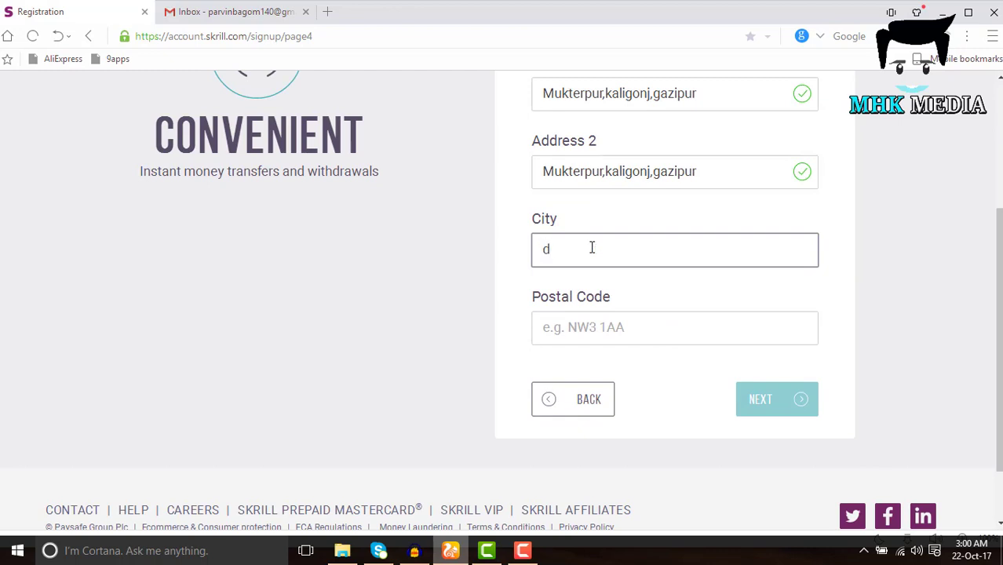
{"action": "key", "text": "BackSpace"}
{"action": "type", "text": "Dkaka"}
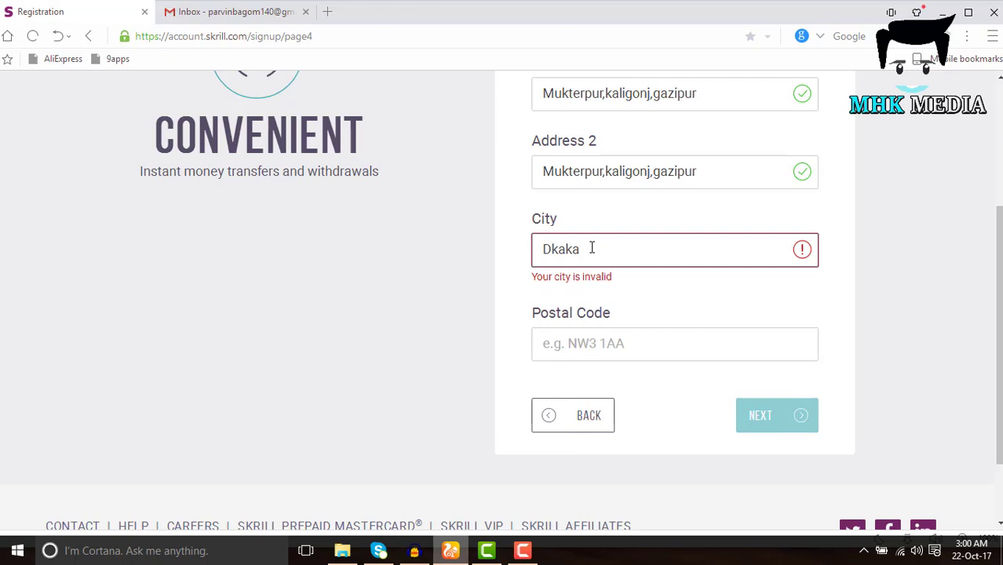
{"action": "key", "text": "Left"}
{"action": "key", "text": "Left"}
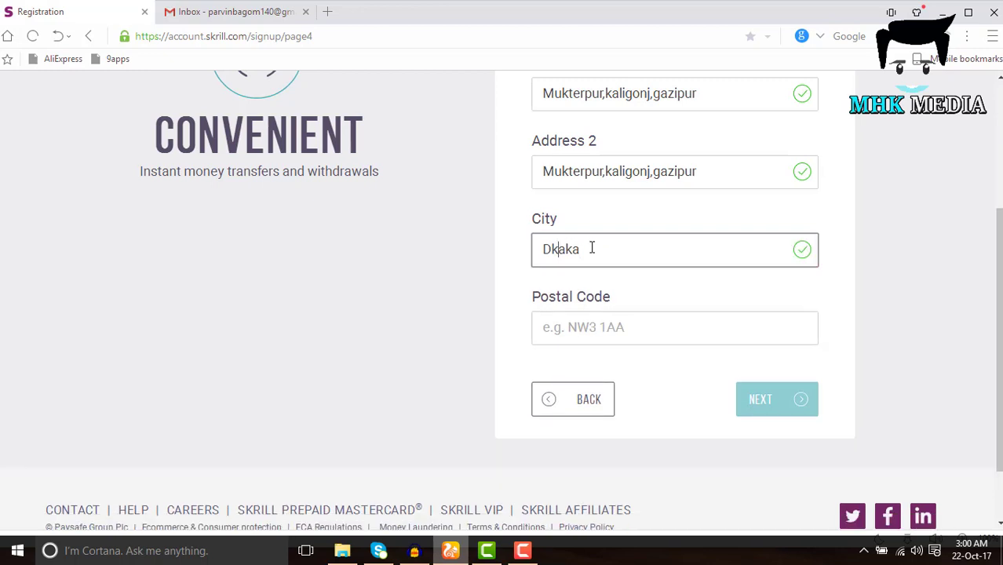
{"action": "key", "text": "Left"}
{"action": "key", "text": "BackSpace"}
{"action": "type", "text": "h"}
Enter postal code 1720 and continue to the final signup step
{"action": "left_click", "coordinate": [586, 321]}
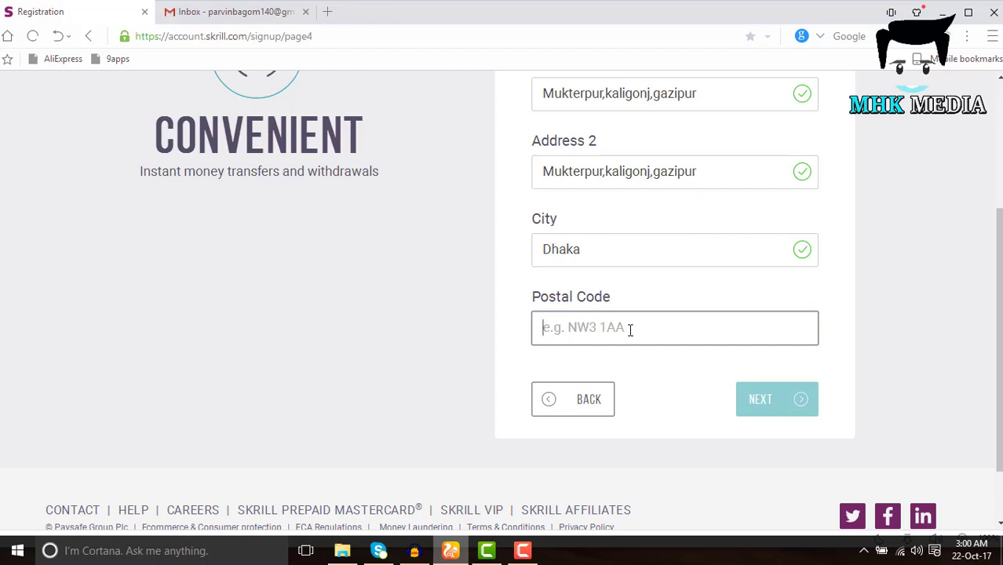
{"action": "type", "text": "1720"}
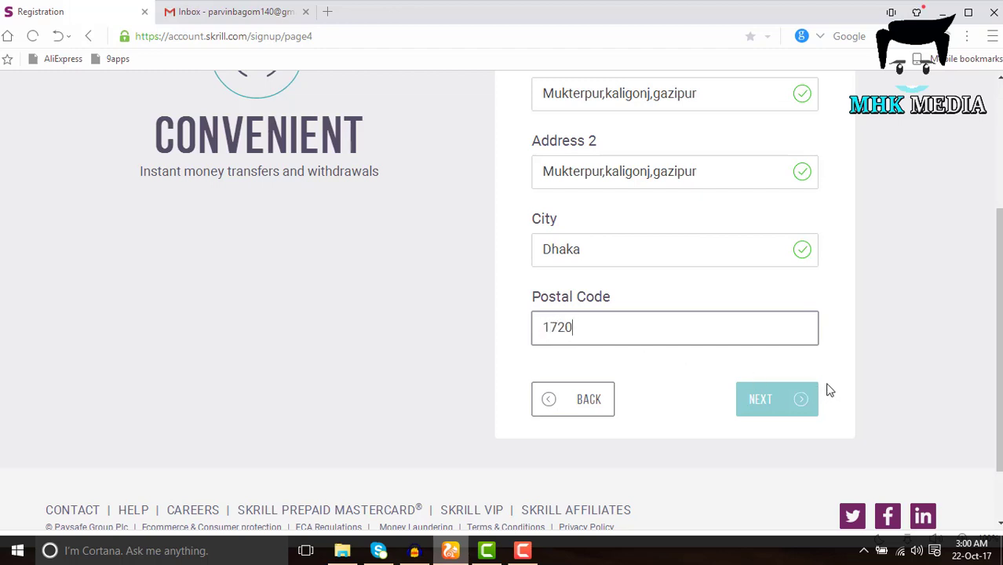
{"action": "left_click", "coordinate": [882, 370]}
{"action": "left_click", "coordinate": [795, 400]}
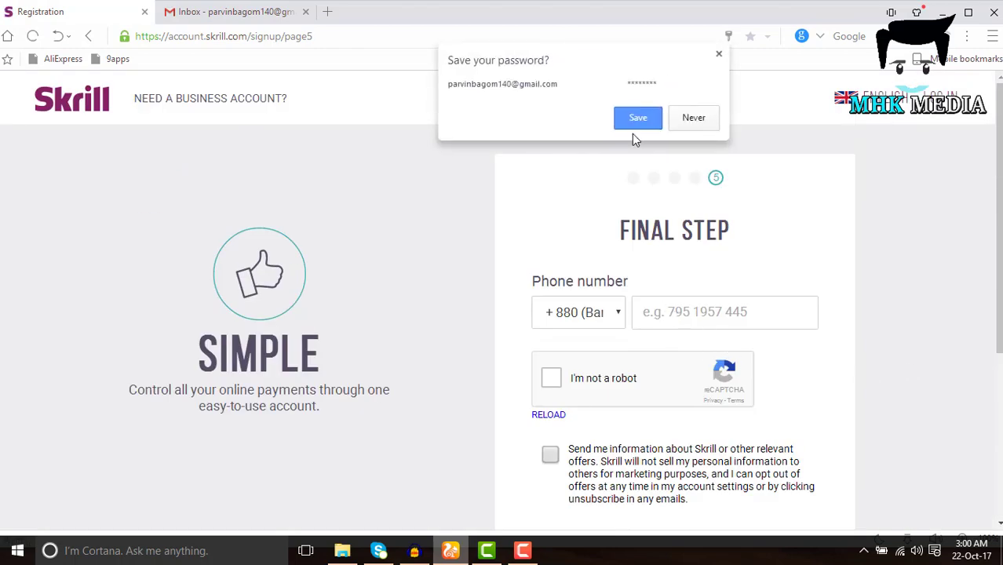
Paste the phone number and pass the captcha by selecting the three bus images
{"action": "left_click", "coordinate": [716, 312]}
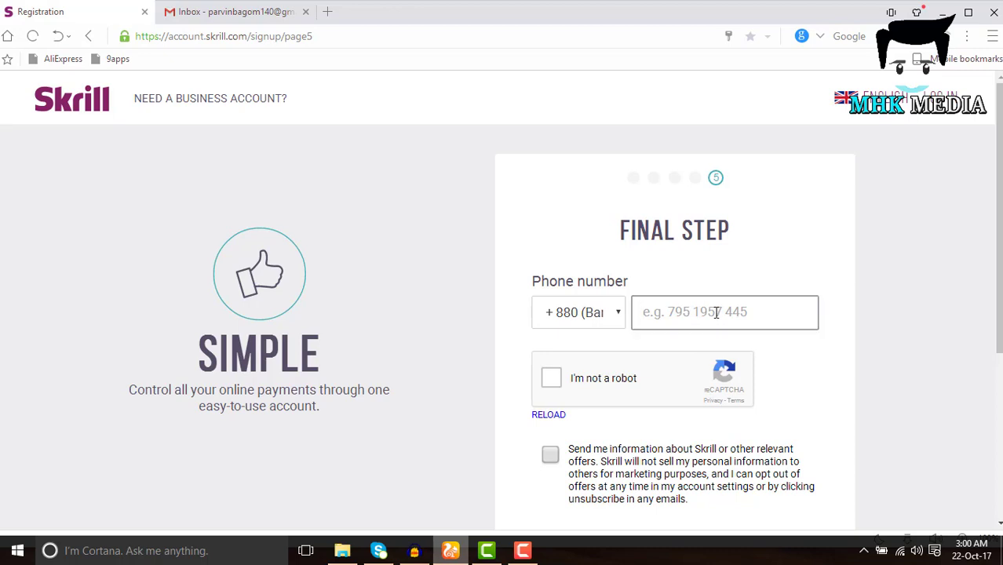
{"action": "key", "text": "ctrl+v"}
{"action": "left_click", "coordinate": [552, 378]}
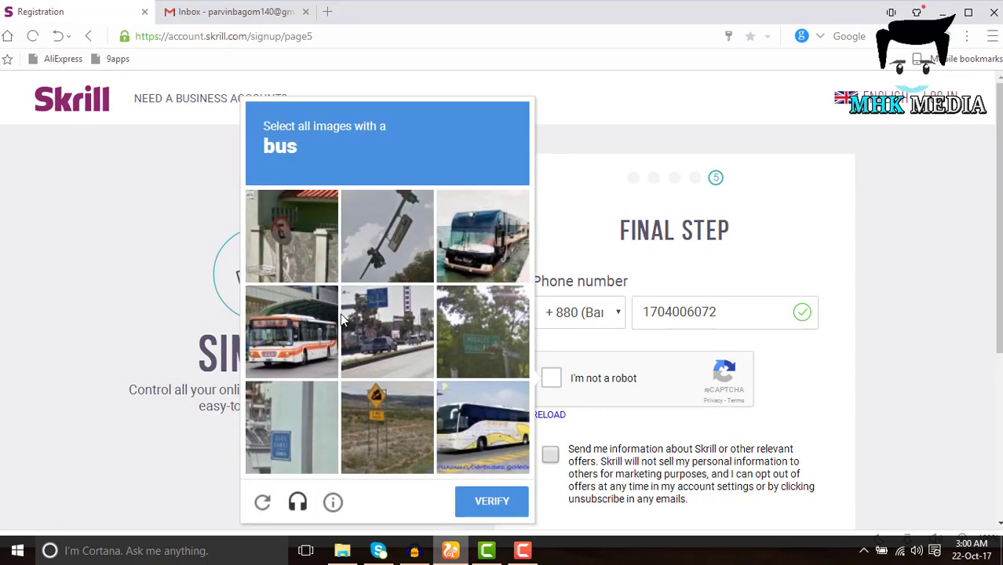
{"action": "left_click", "coordinate": [494, 238]}
{"action": "left_click", "coordinate": [311, 355]}
{"action": "left_click", "coordinate": [464, 436]}
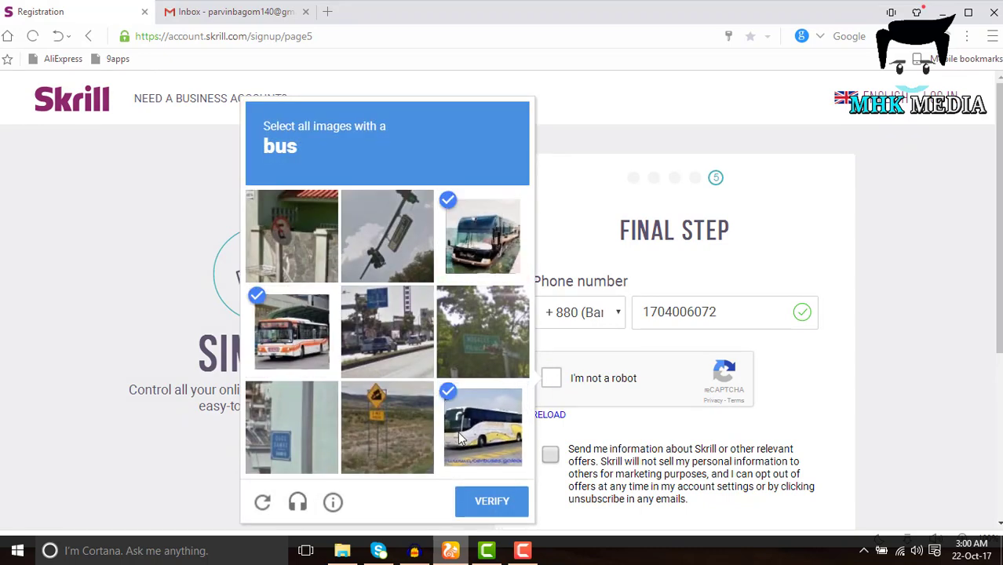
{"action": "left_click", "coordinate": [479, 506]}
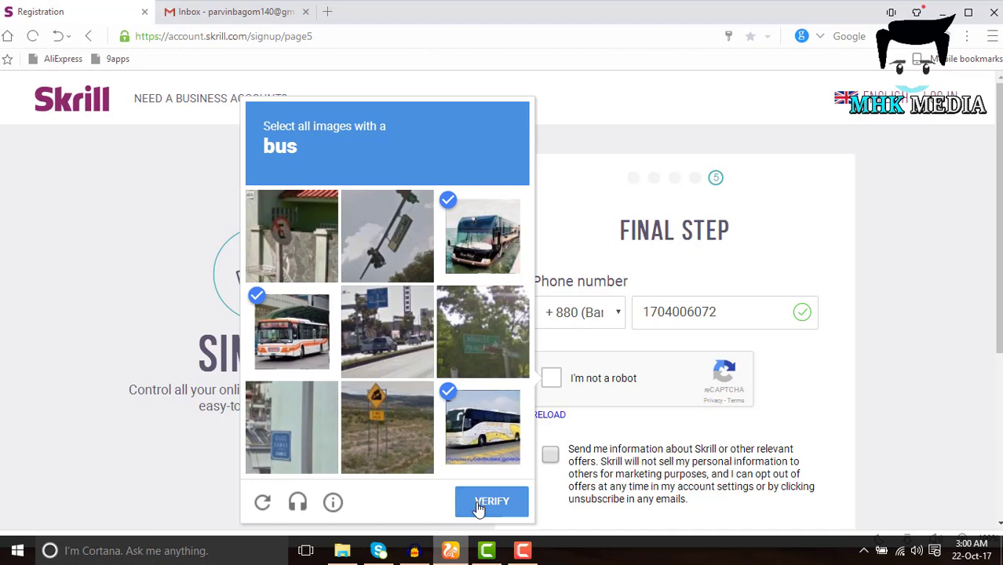
{"action": "scroll", "coordinate": [441, 379], "scroll_direction": "down", "scroll_amount": 2}
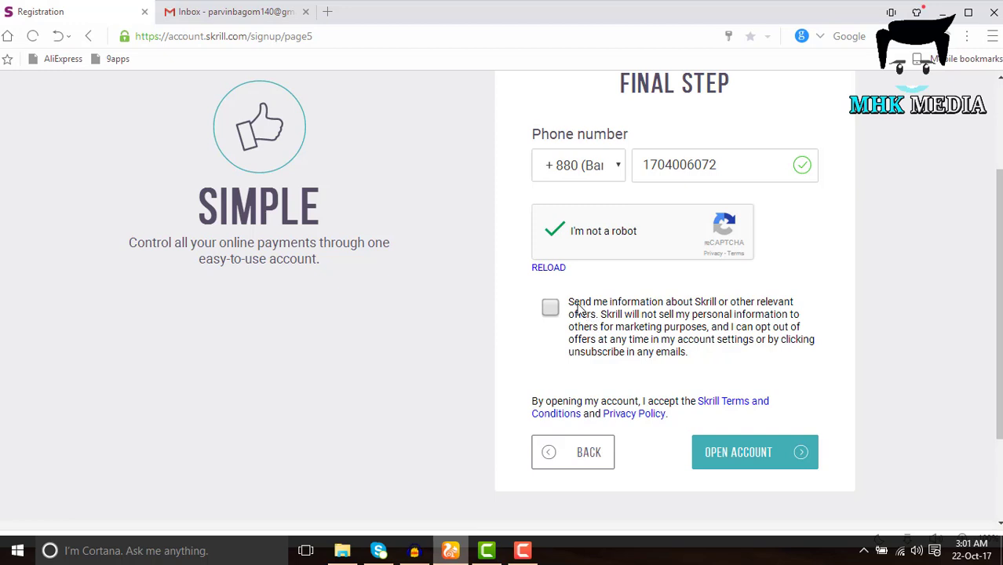
{"action": "left_click_drag", "start_coordinate": [579, 303], "coordinate": [694, 349]}
{"action": "left_click", "coordinate": [714, 364]}
Tick 'Send me information', open the account, and continue from the congratulations page
{"action": "left_click", "coordinate": [552, 309]}
{"action": "left_click", "coordinate": [768, 452]}
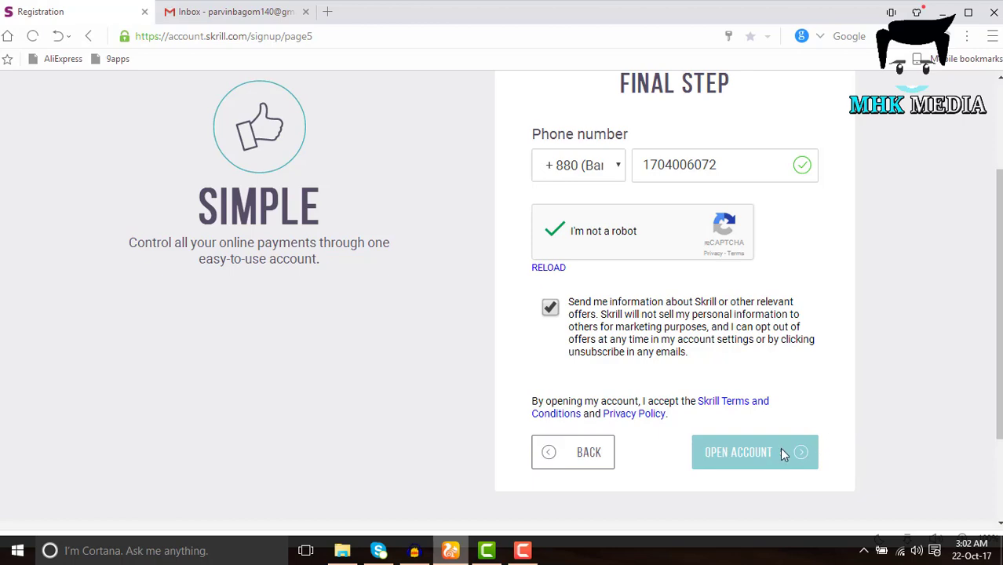
{"action": "scroll", "coordinate": [867, 416], "scroll_direction": "up", "scroll_amount": 1}
{"action": "scroll", "coordinate": [869, 413], "scroll_direction": "up", "scroll_amount": 2}
{"action": "scroll", "coordinate": [871, 414], "scroll_direction": "down", "scroll_amount": 4}
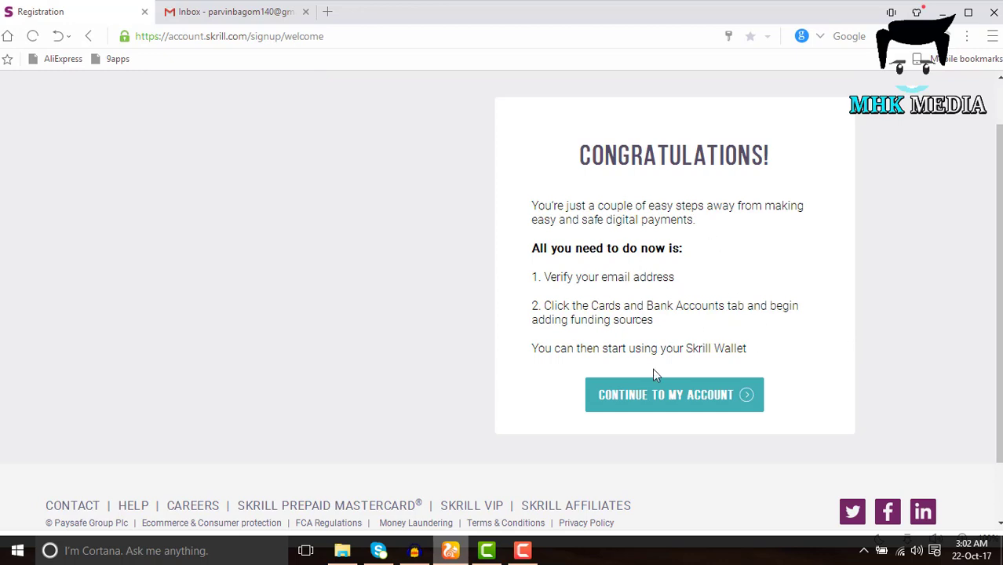
{"action": "left_click", "coordinate": [625, 404]}
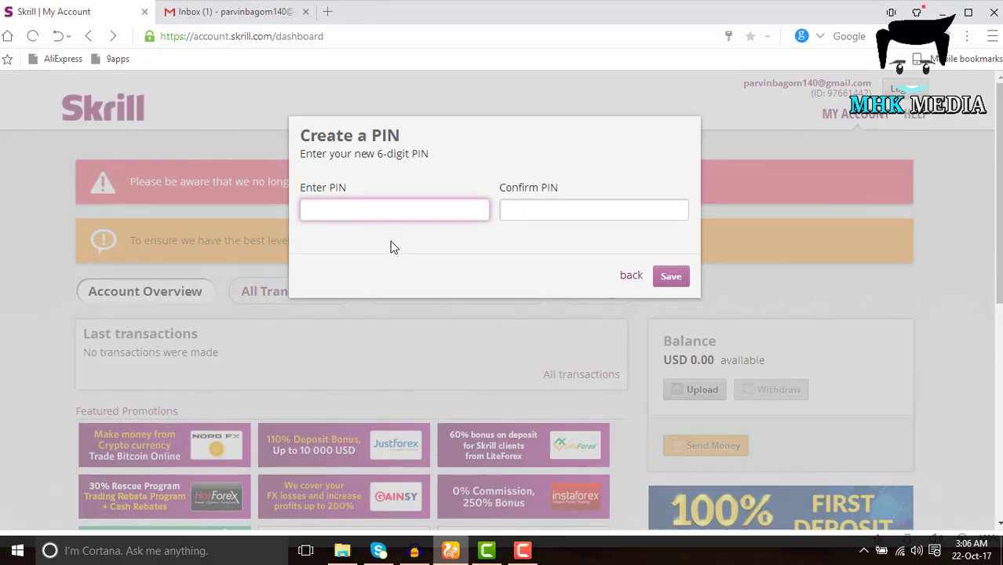
Enter a 6-digit PIN in Enter PIN and Confirm PIN, then save it
{"action": "left_click", "coordinate": [355, 209]}
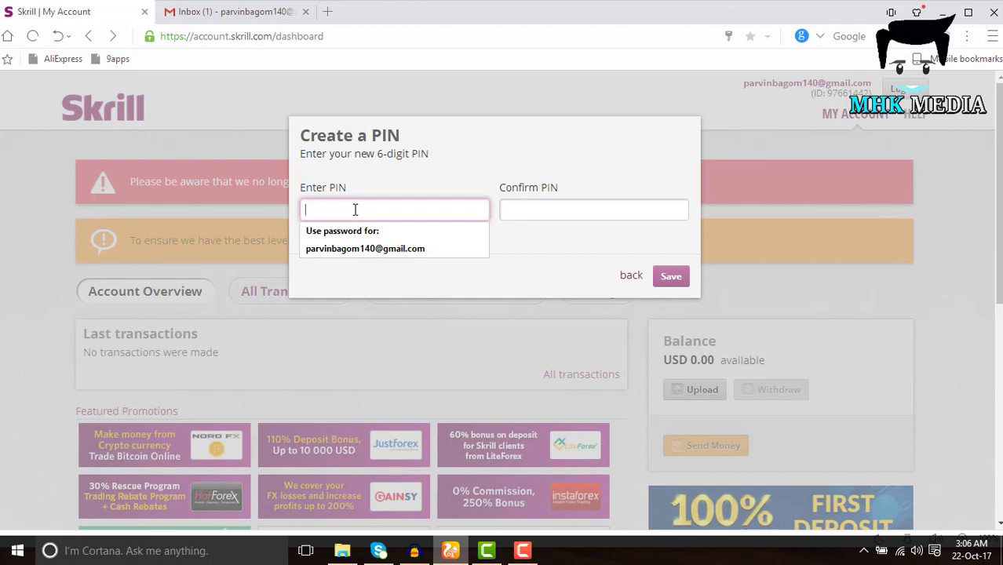
{"action": "key", "text": "Escape"}
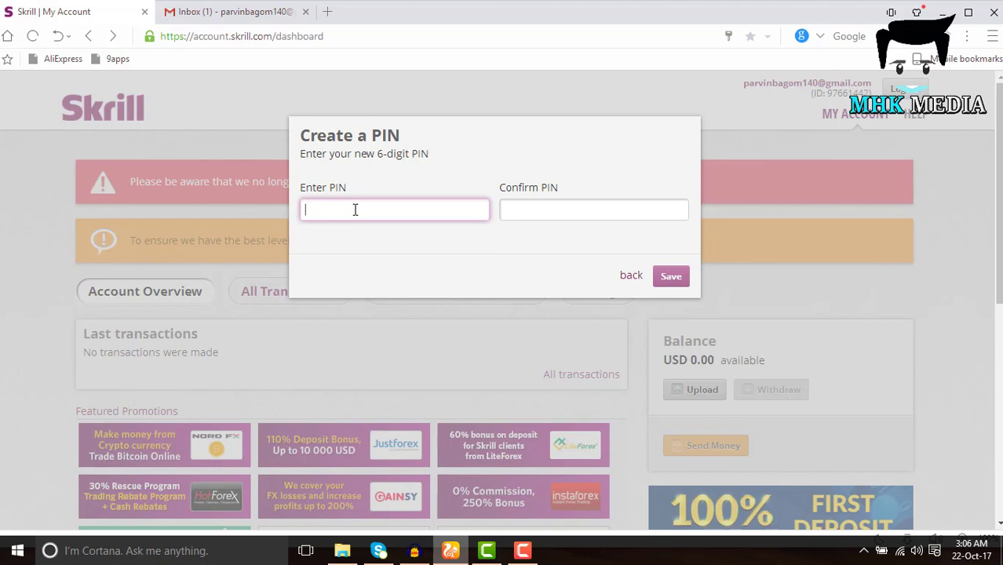
{"action": "type", "text": "••••••"}
{"action": "left_click", "coordinate": [531, 202]}
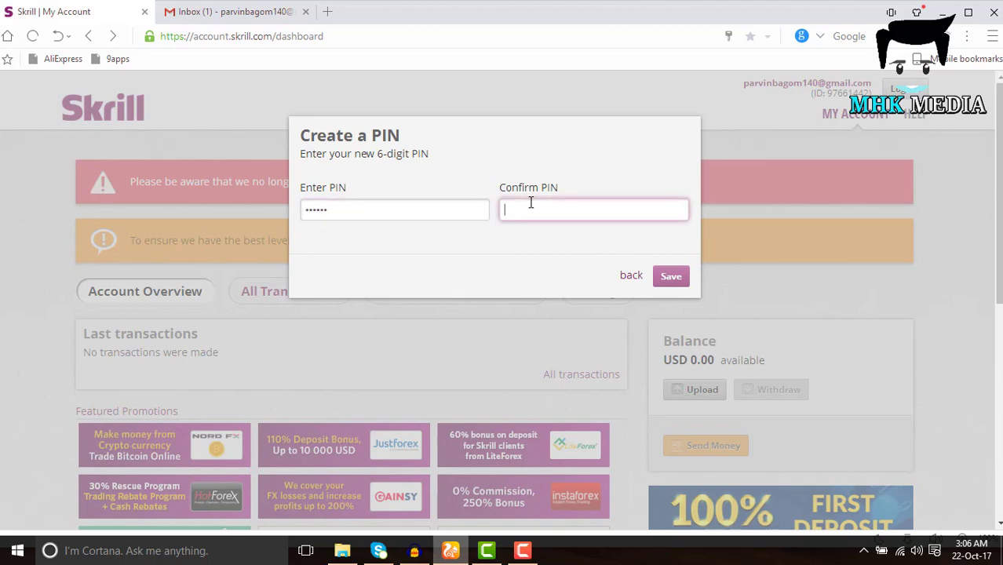
{"action": "type", "text": "••••••"}
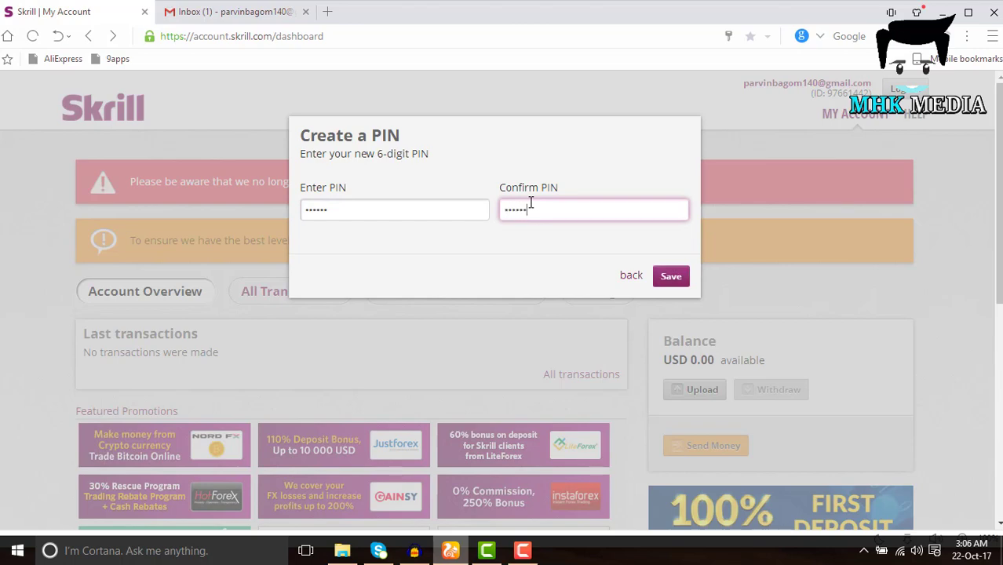
{"action": "left_click", "coordinate": [668, 276]}
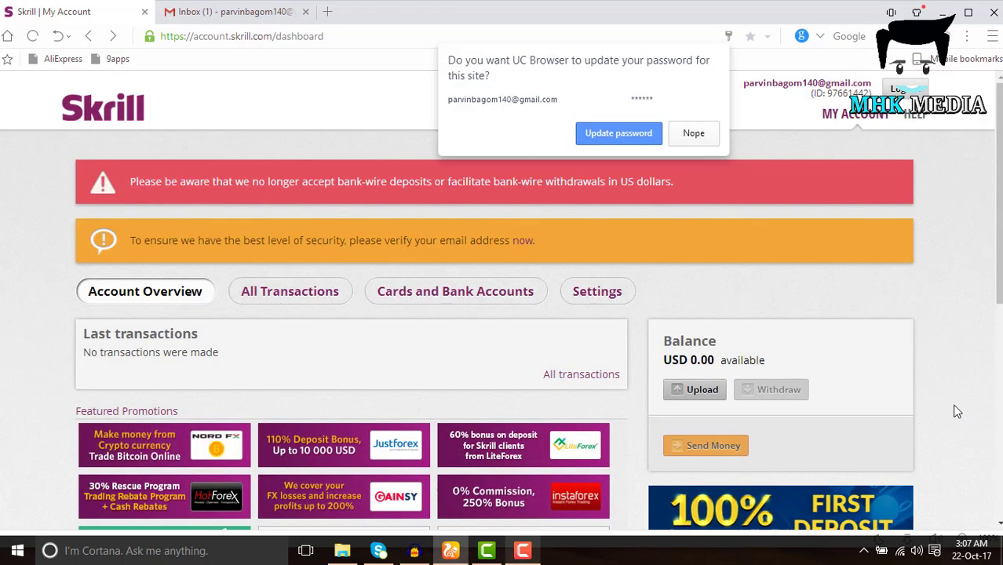
Accept the browser's password update, then check the email inbox tab for verification
{"action": "left_click", "coordinate": [620, 140]}
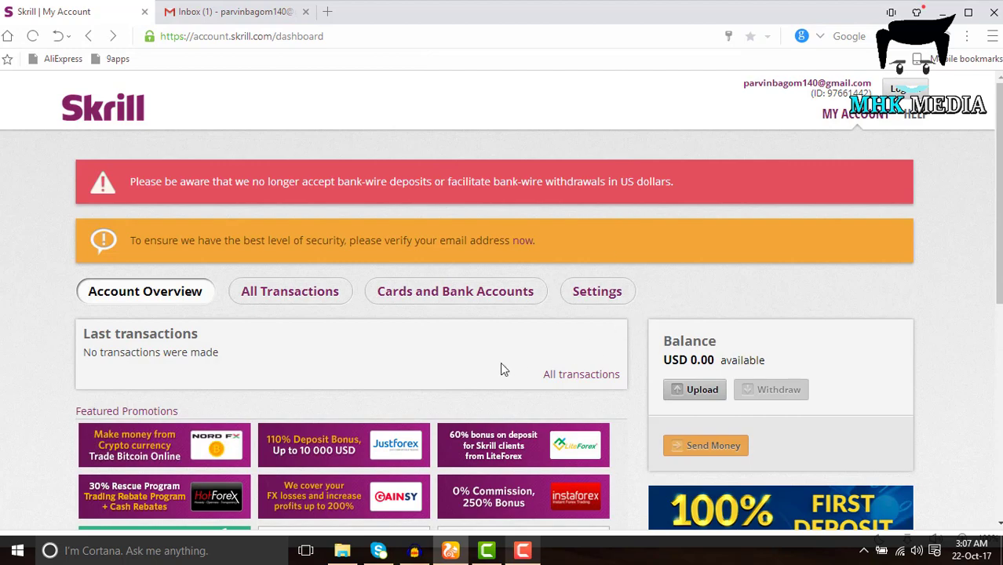
{"action": "scroll", "coordinate": [365, 377], "scroll_direction": "down", "scroll_amount": 3}
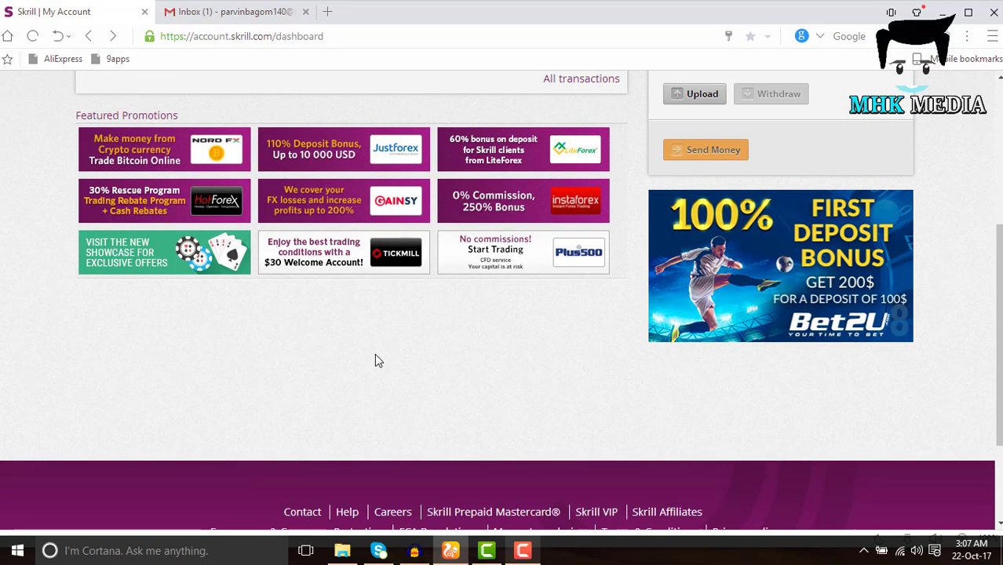
{"action": "scroll", "coordinate": [375, 378], "scroll_direction": "up", "scroll_amount": 4}
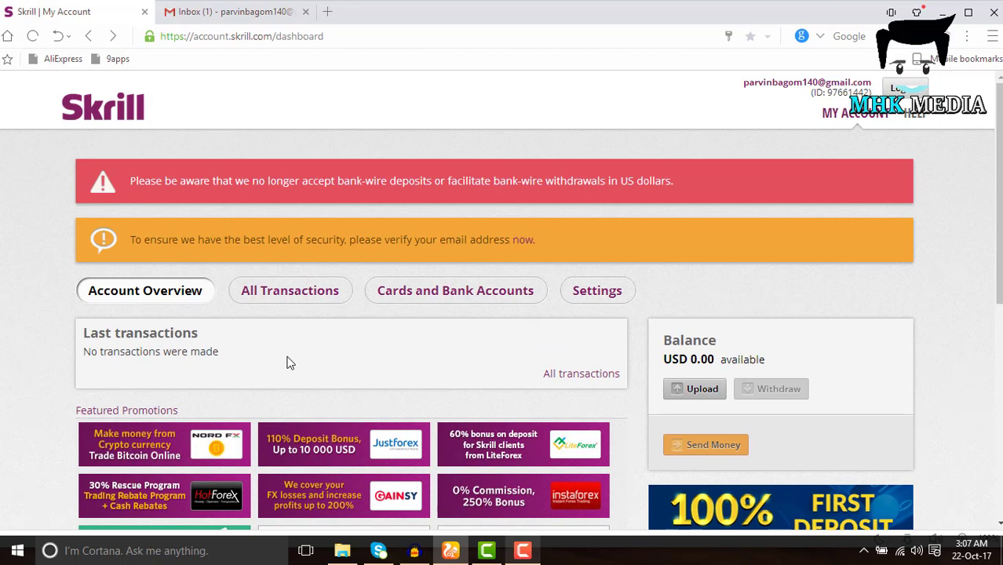
{"action": "left_click", "coordinate": [231, 11]}
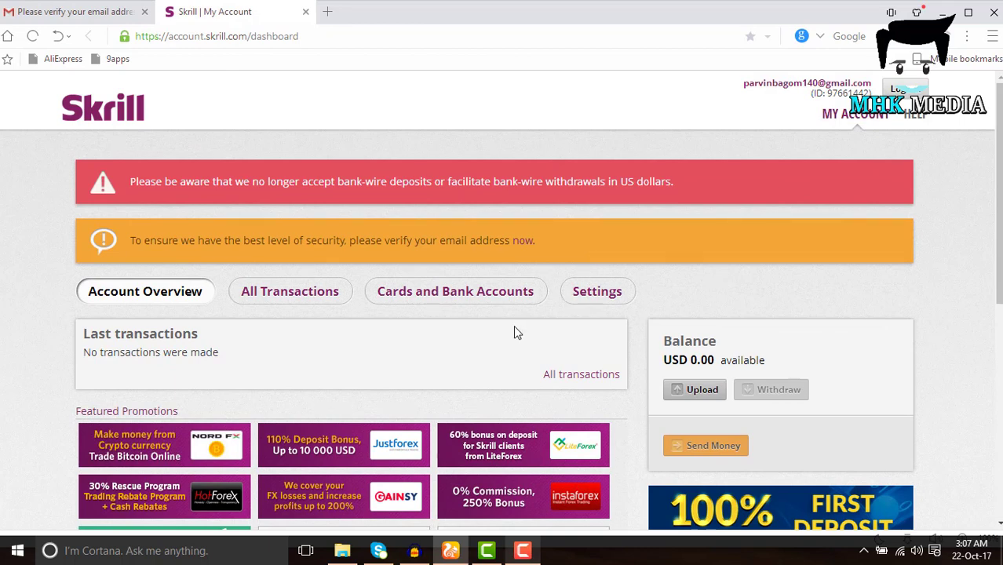
{"action": "scroll", "coordinate": [513, 325], "scroll_direction": "down", "scroll_amount": 2}
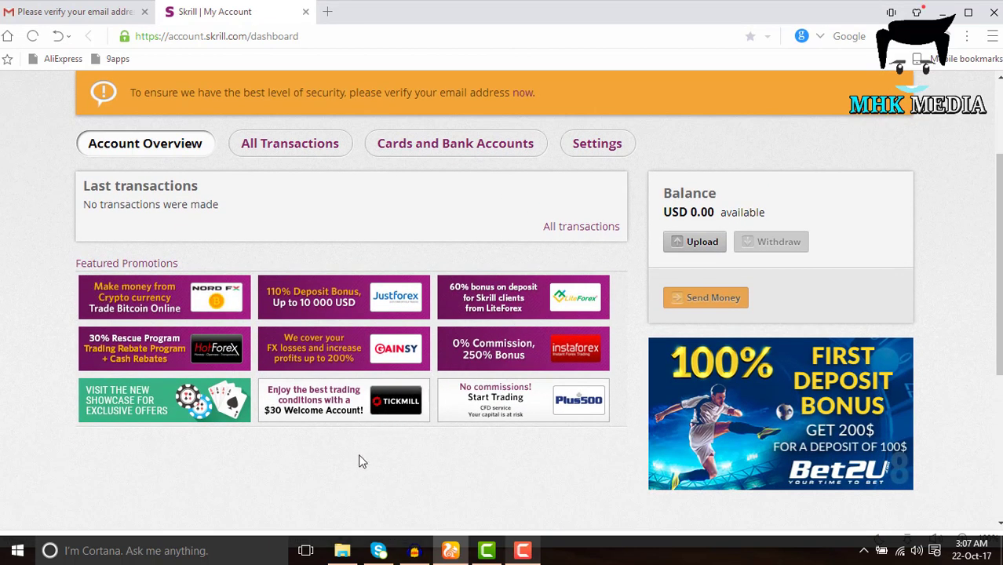
{"action": "scroll", "coordinate": [359, 462], "scroll_direction": "up", "scroll_amount": 2}
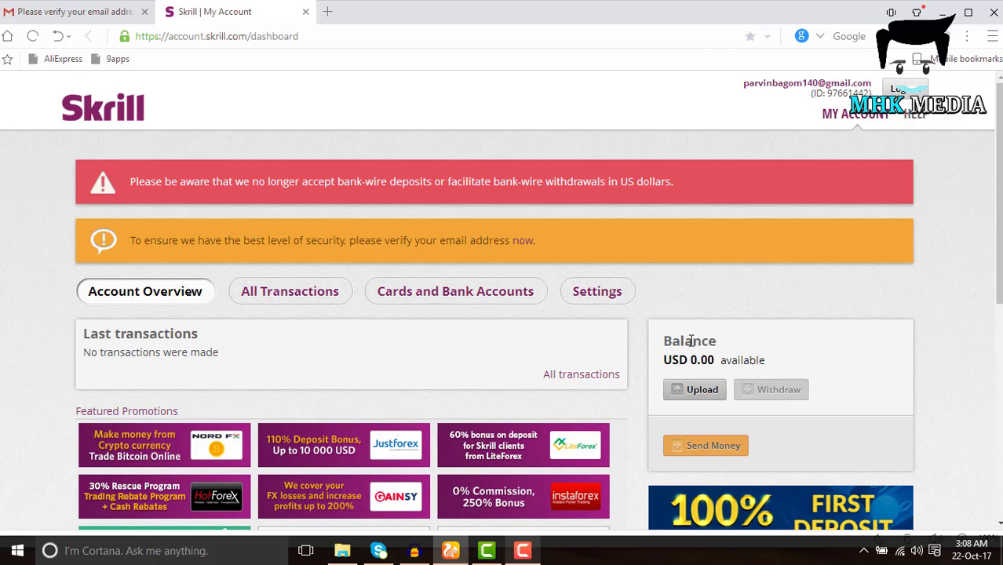
{"action": "left_click_drag", "start_coordinate": [692, 359], "coordinate": [709, 359]}
{"action": "left_click", "coordinate": [824, 359]}
Load bdkash.com in a new browser tab and look over its exchange form
{"action": "left_click", "coordinate": [328, 11]}
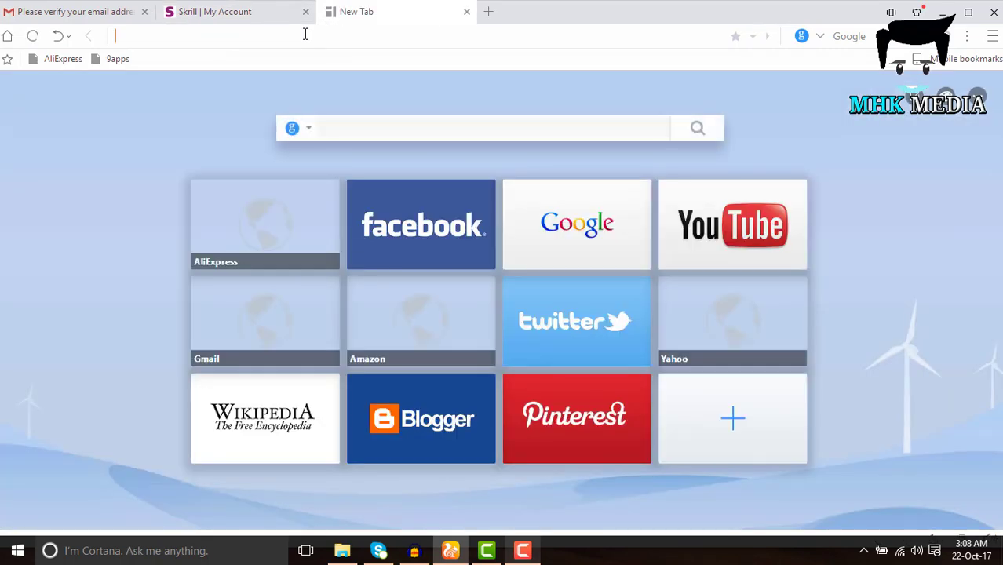
{"action": "type", "text": "bs"}
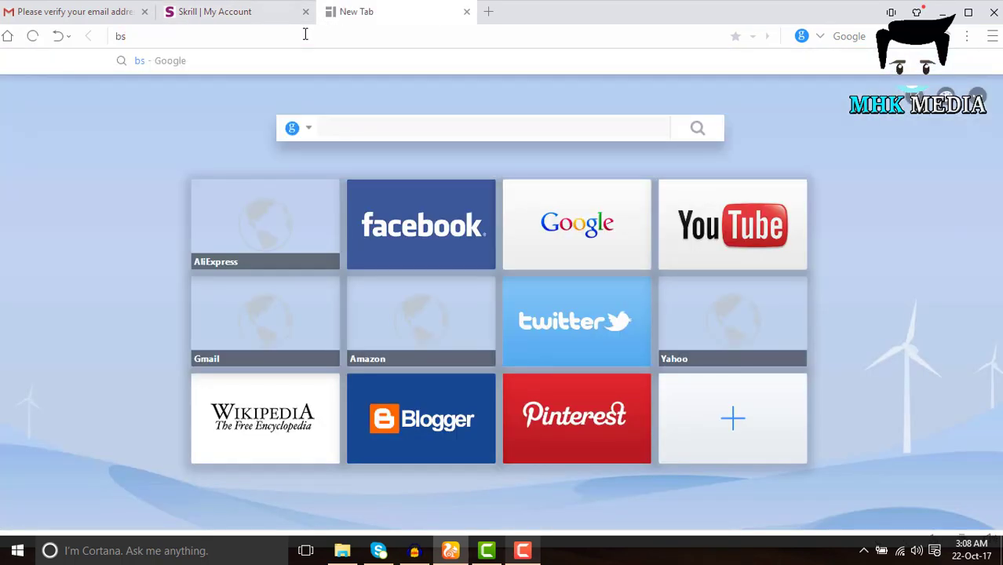
{"action": "key", "text": "BackSpace"}
{"action": "type", "text": "dkash.com"}
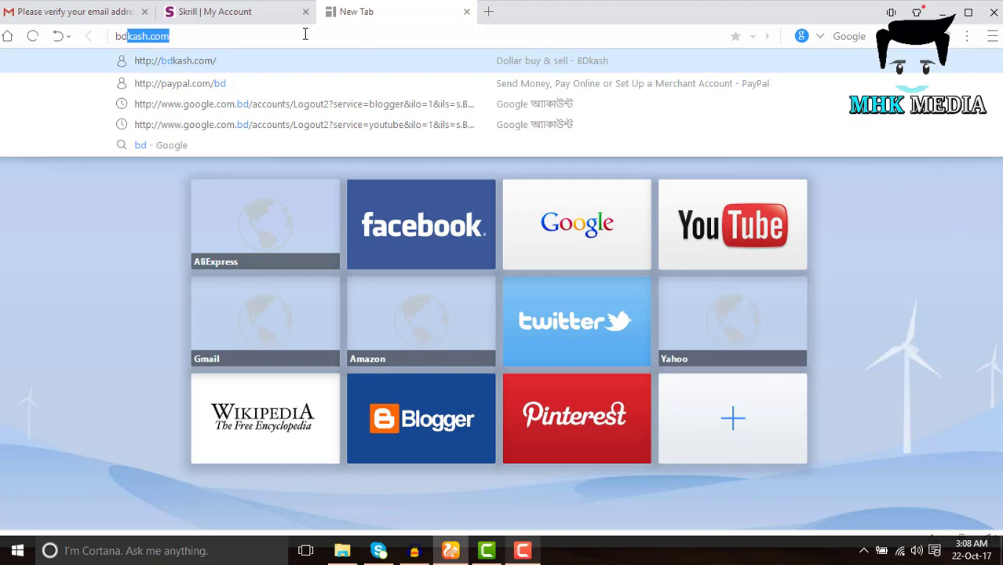
{"action": "key", "text": "Return"}
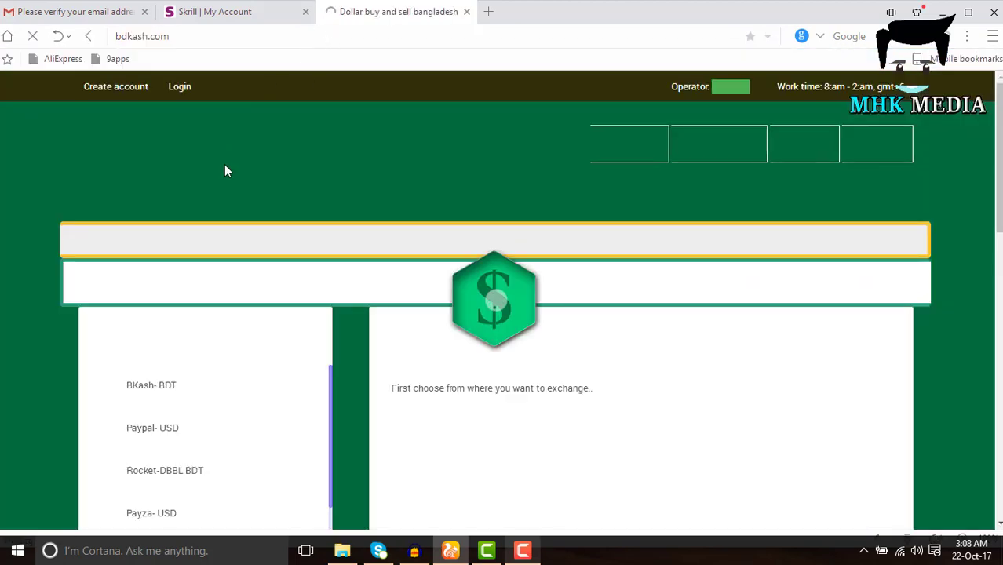
{"action": "scroll", "coordinate": [394, 224], "scroll_direction": "down", "scroll_amount": 4}
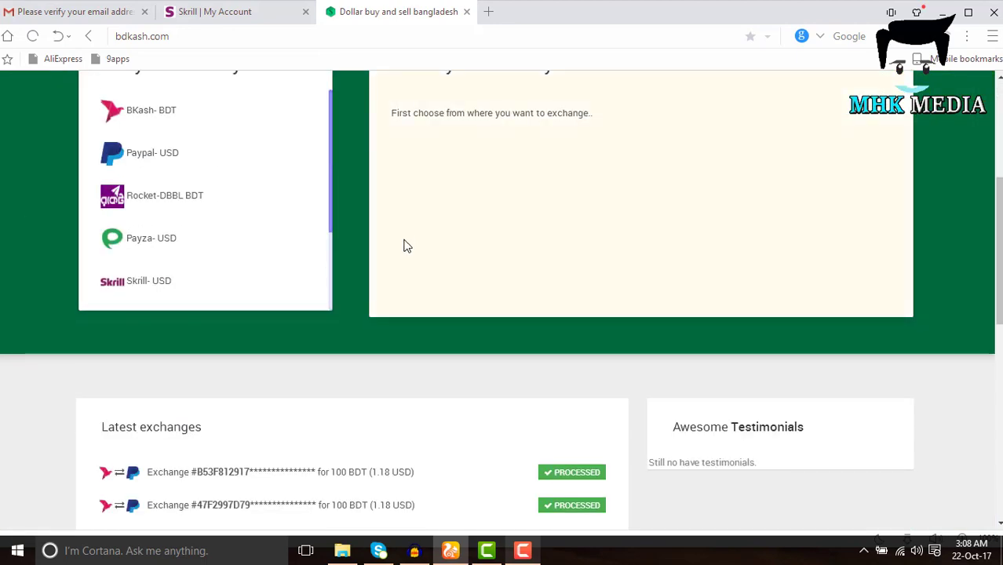
{"action": "scroll", "coordinate": [405, 258], "scroll_direction": "down", "scroll_amount": 5}
{"action": "scroll", "coordinate": [405, 259], "scroll_direction": "up", "scroll_amount": 8}
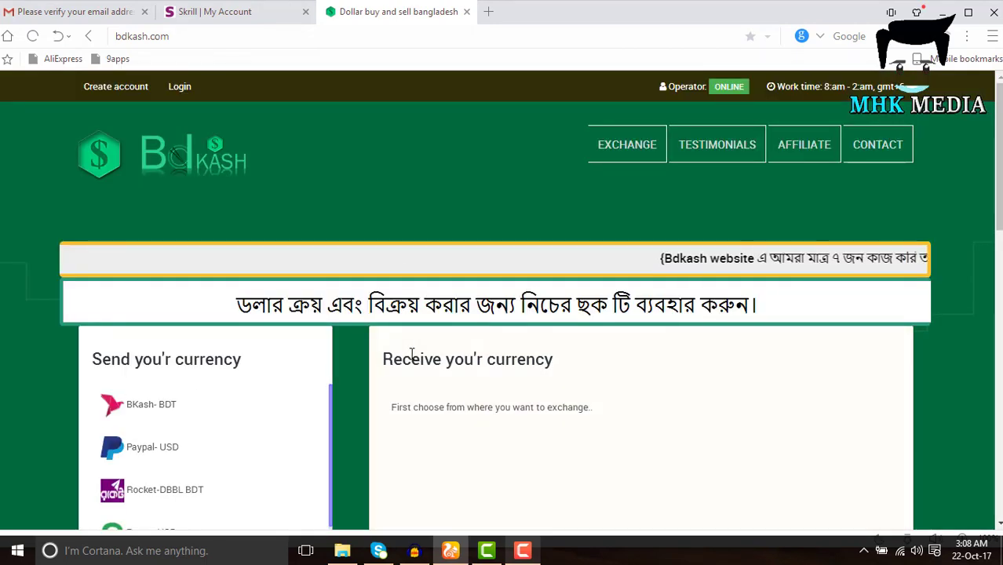
Switch between the Skrill and bdkash tabs, then close the bdkash tab
{"action": "left_click", "coordinate": [256, 6]}
{"action": "left_click", "coordinate": [361, 13]}
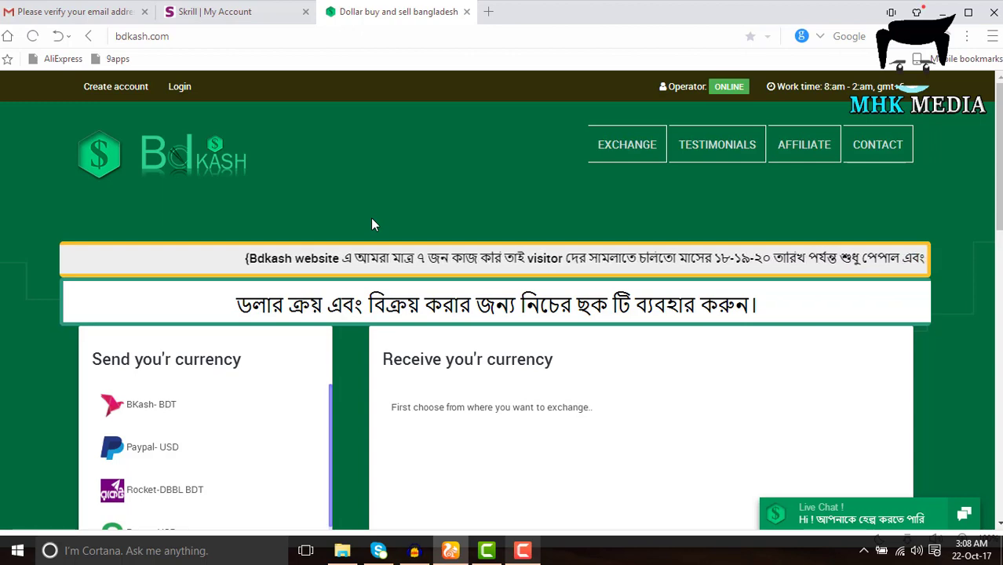
{"action": "scroll", "coordinate": [373, 228], "scroll_direction": "down", "scroll_amount": 5}
{"action": "scroll", "coordinate": [367, 266], "scroll_direction": "up", "scroll_amount": 5}
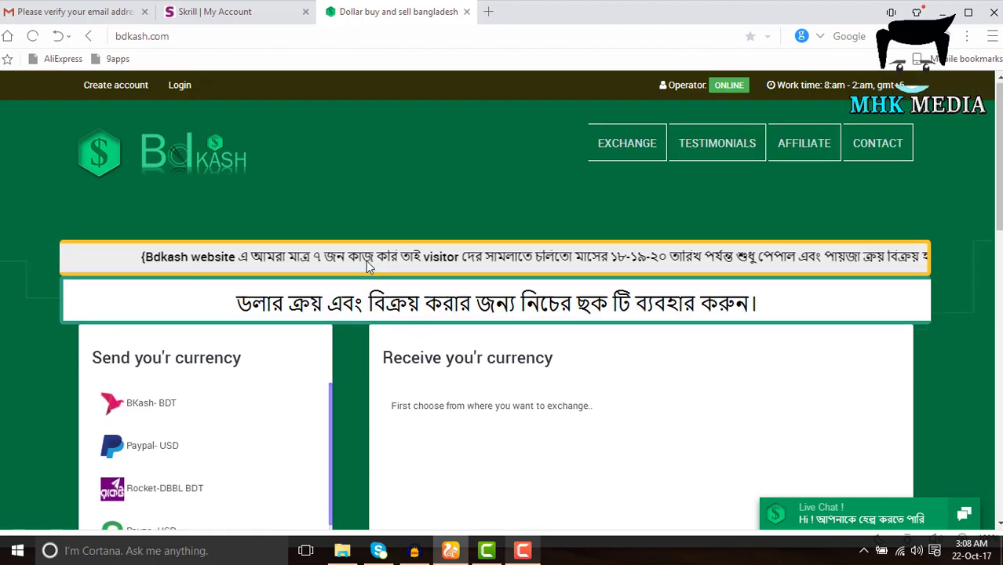
{"action": "scroll", "coordinate": [634, 287], "scroll_direction": "down", "scroll_amount": 1}
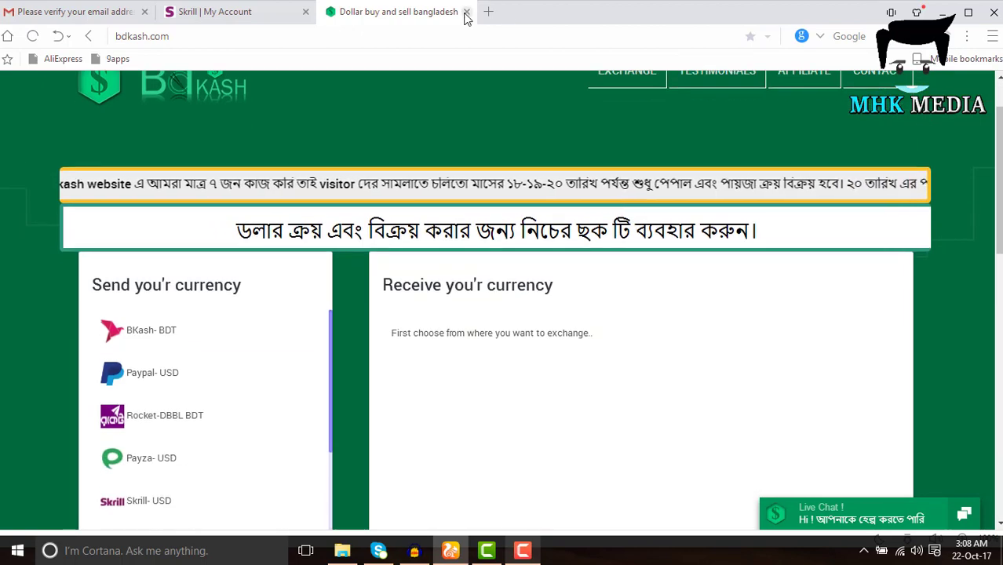
{"action": "left_click", "coordinate": [466, 12]}
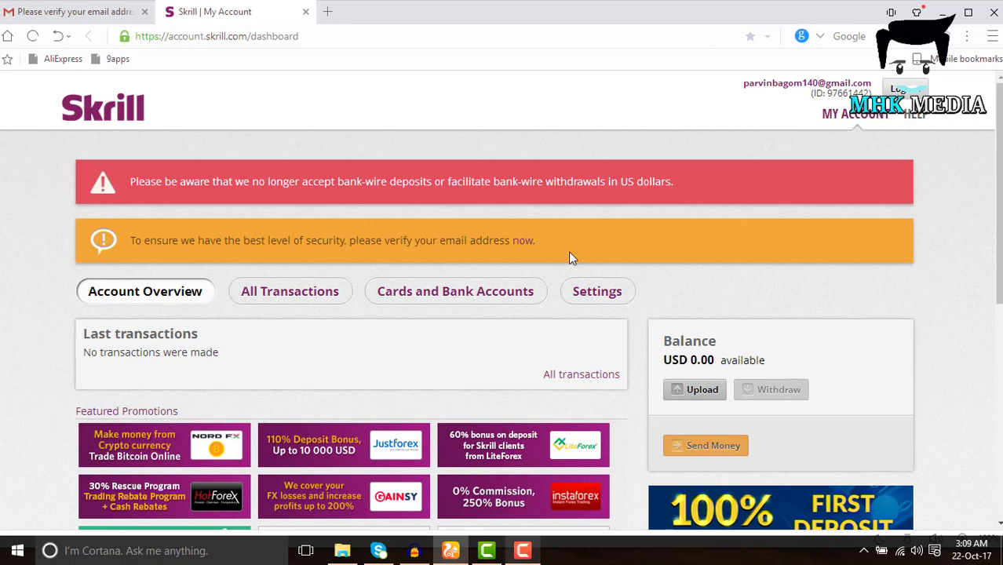
{"action": "scroll", "coordinate": [846, 329], "scroll_direction": "down", "scroll_amount": 2}
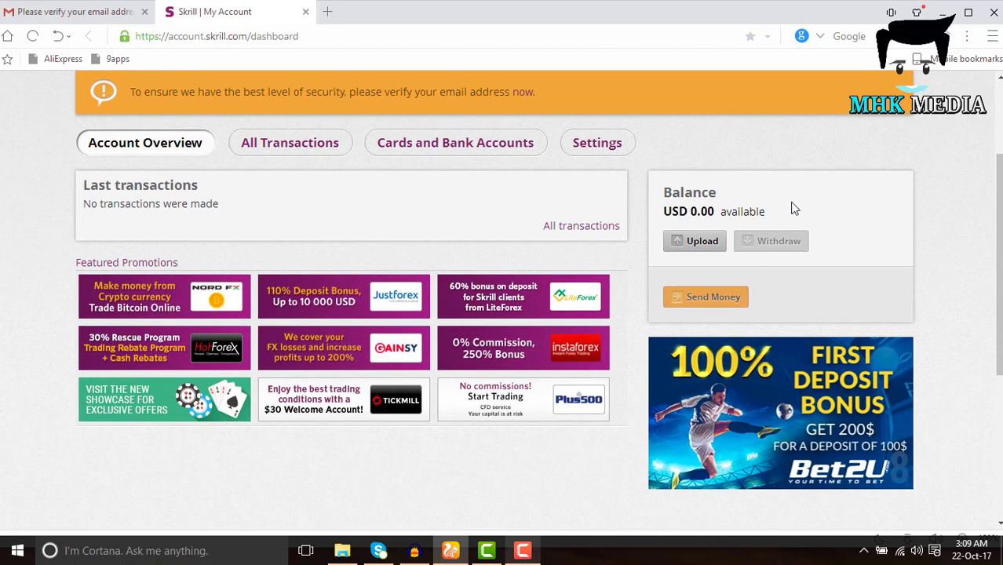
{"action": "scroll", "coordinate": [791, 205], "scroll_direction": "up", "scroll_amount": 1}
{"action": "scroll", "coordinate": [789, 202], "scroll_direction": "up", "scroll_amount": 1}
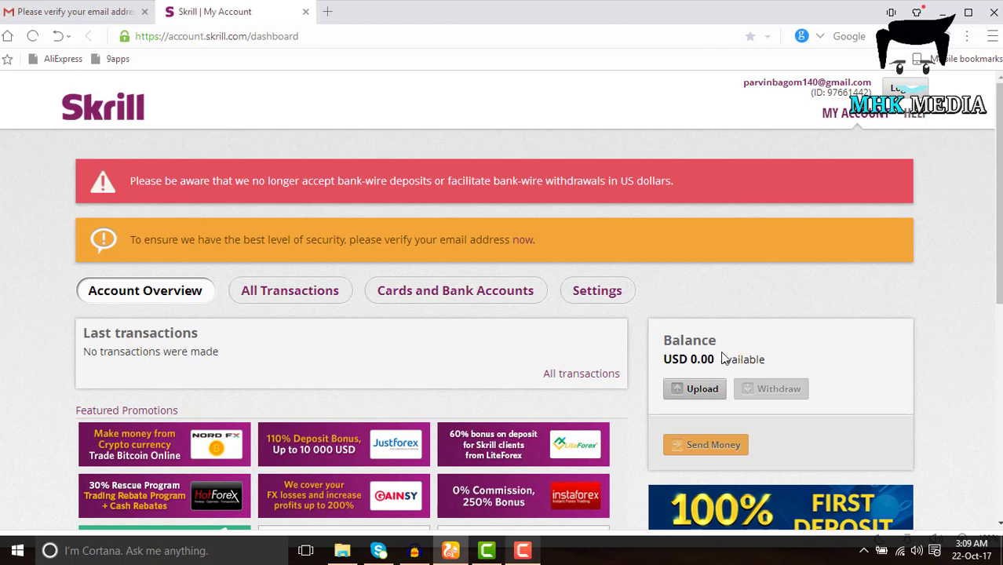
Go to Cards and Bank Accounts, which lists no cards yet, and start adding a credit or debit card
{"action": "left_click", "coordinate": [442, 297]}
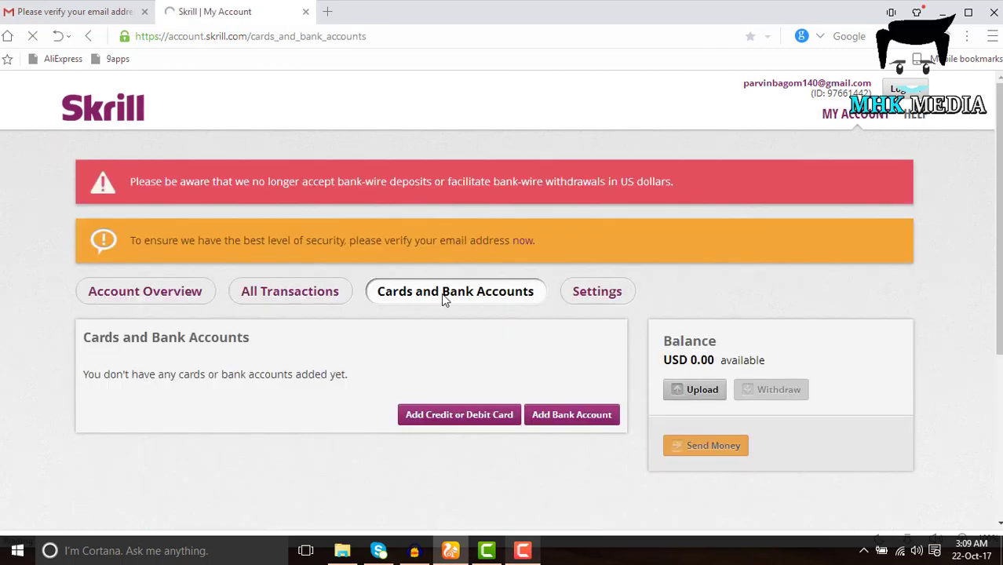
{"action": "scroll", "coordinate": [454, 313], "scroll_direction": "down", "scroll_amount": 1}
{"action": "scroll", "coordinate": [454, 317], "scroll_direction": "down", "scroll_amount": 3}
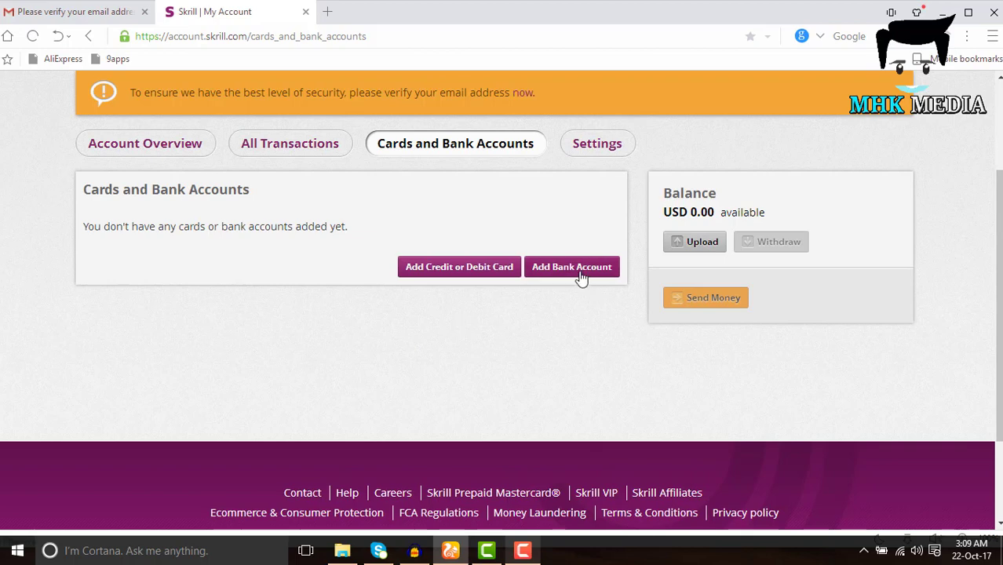
{"action": "left_click", "coordinate": [474, 269]}
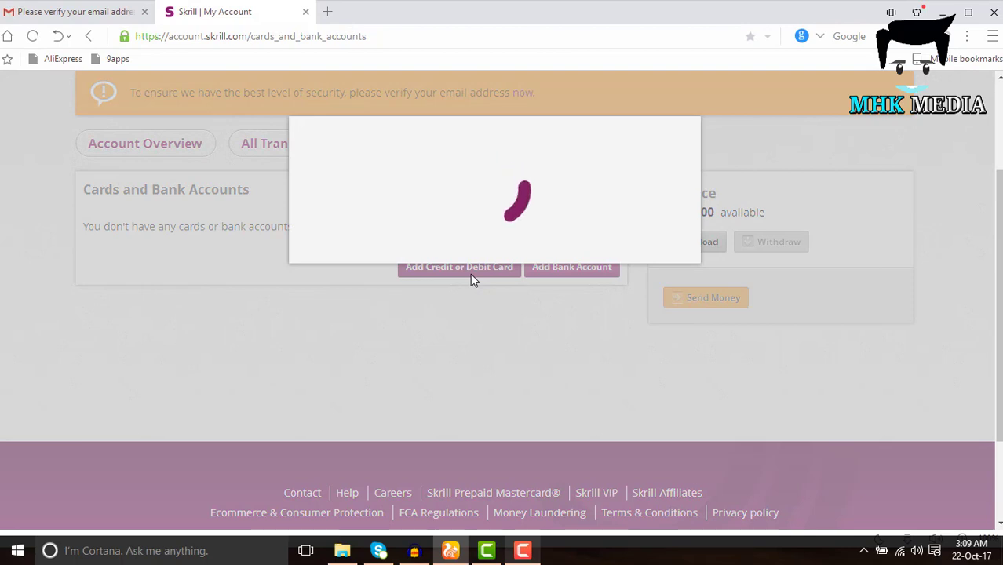
Enter the MasterCard number, expiry 10/2018 and security code, and save it as the primary card
{"action": "left_click", "coordinate": [356, 259]}
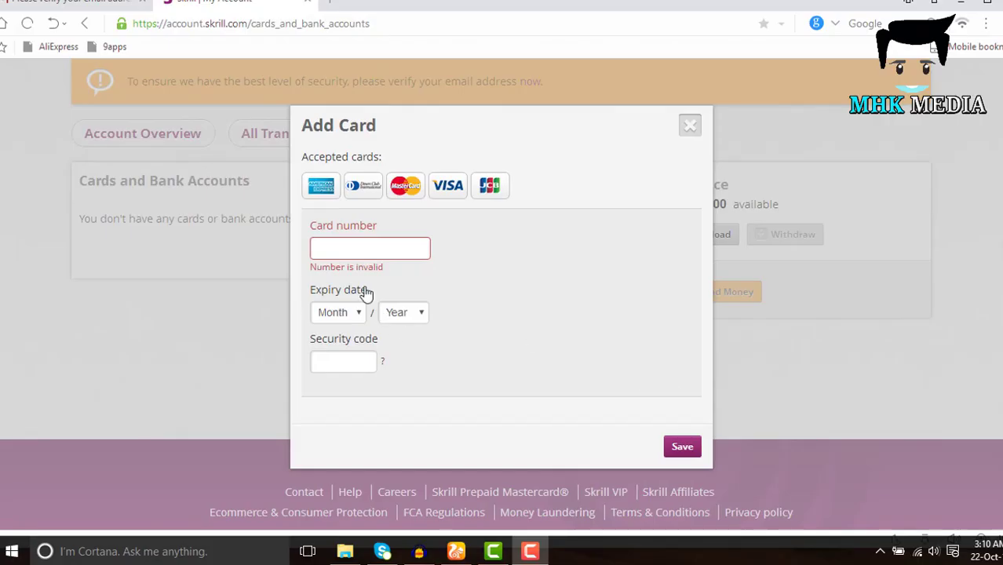
{"action": "left_click", "coordinate": [351, 246]}
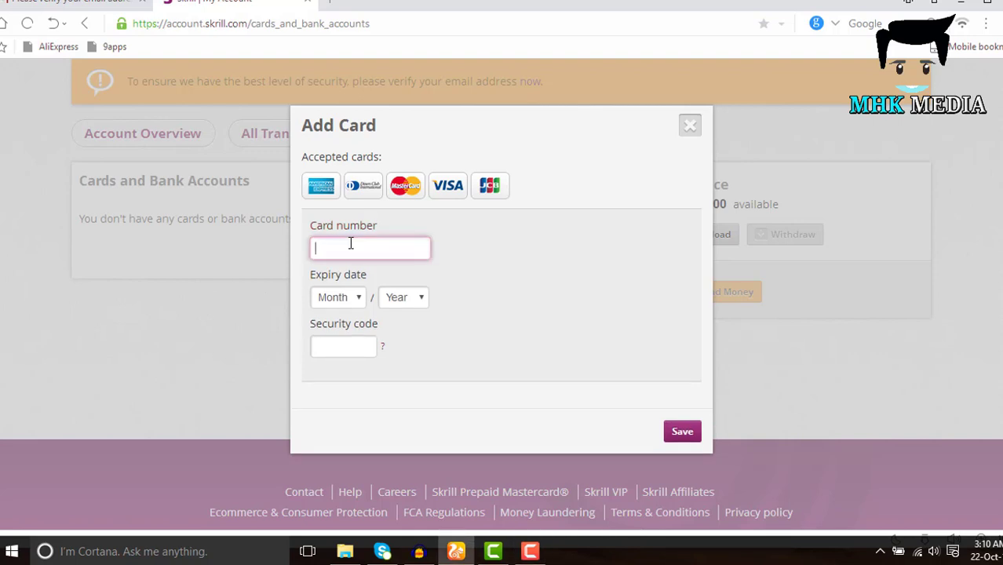
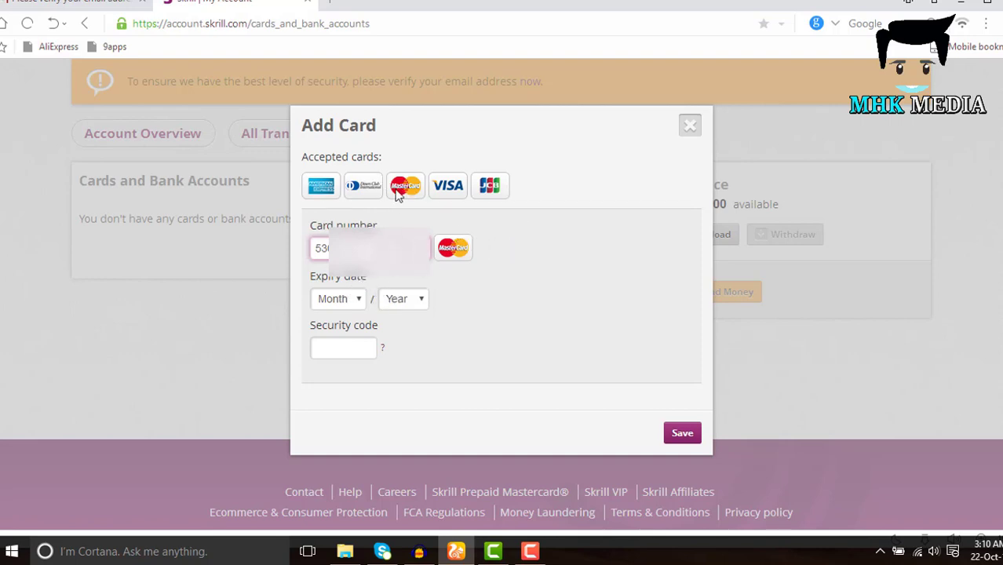
{"action": "left_click", "coordinate": [355, 303]}
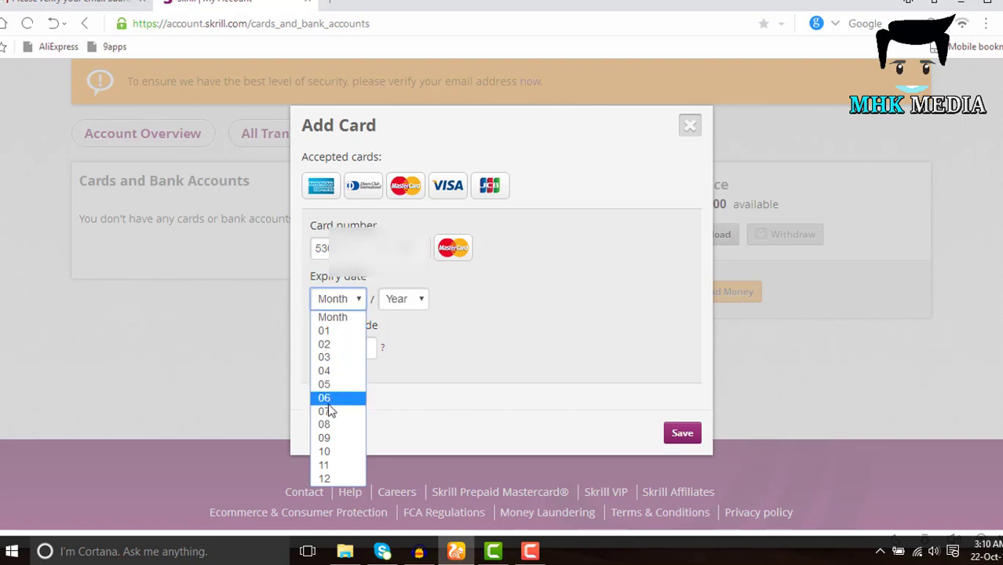
{"action": "left_click", "coordinate": [325, 451]}
{"action": "left_click", "coordinate": [404, 299]}
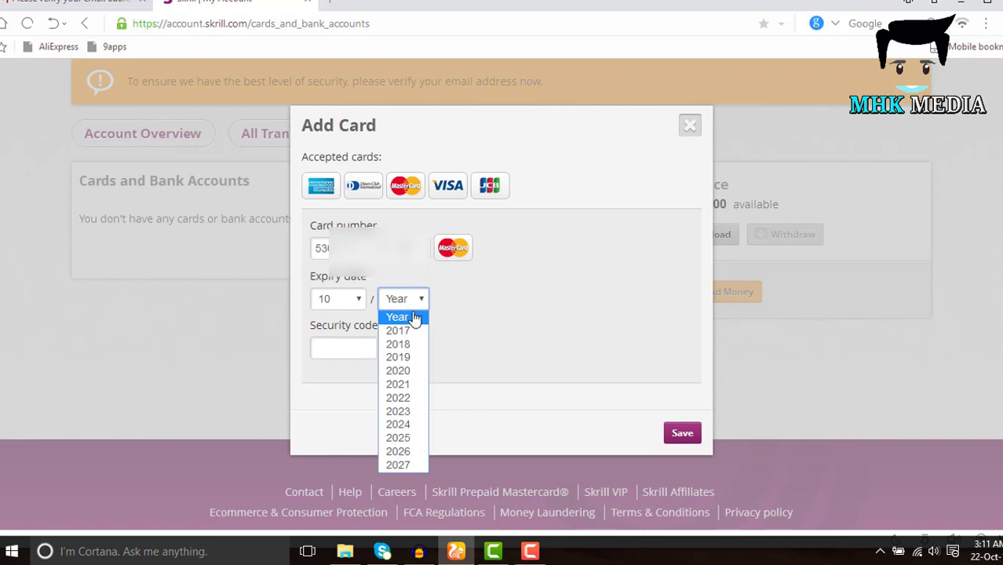
{"action": "left_click", "coordinate": [407, 346]}
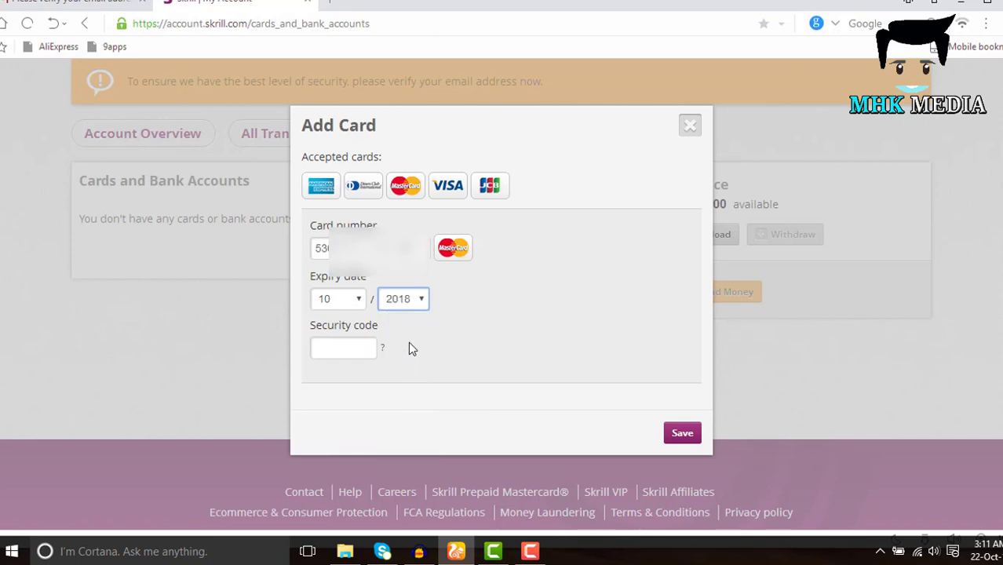
{"action": "left_click", "coordinate": [341, 343]}
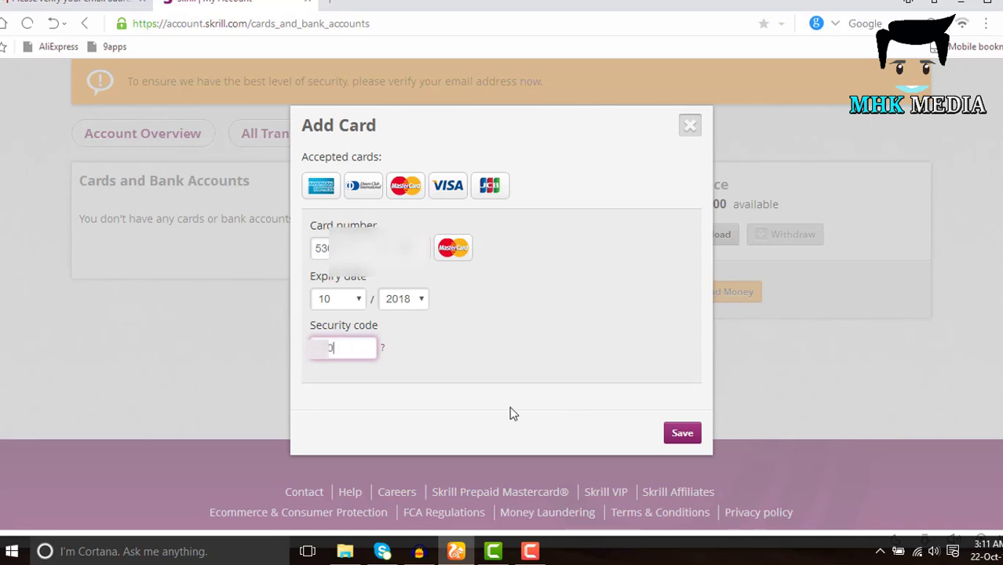
{"action": "left_click", "coordinate": [679, 436]}
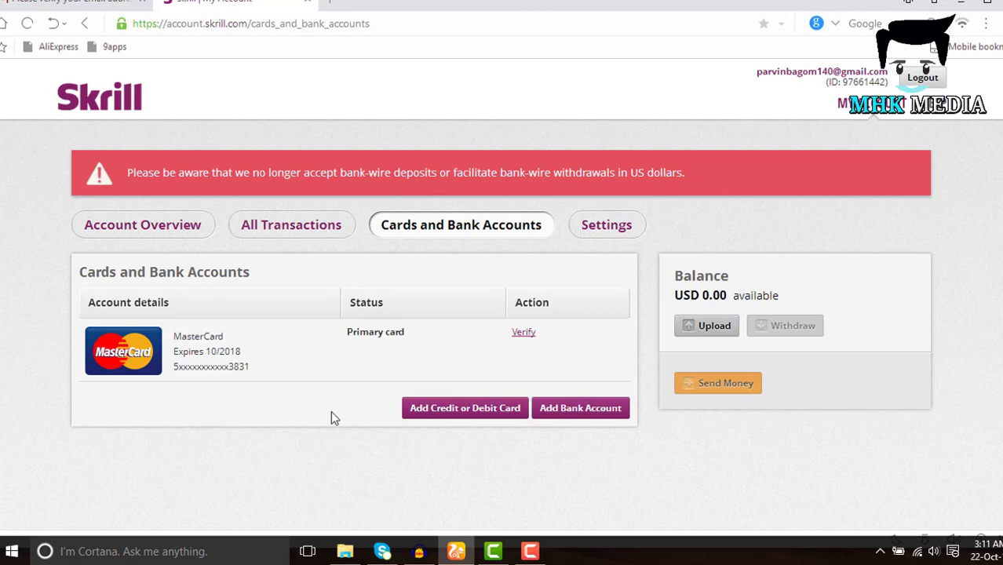
Start verifying the new MasterCard, then go back to the Account Overview showing a USD 0.00 balance
{"action": "left_click", "coordinate": [515, 335]}
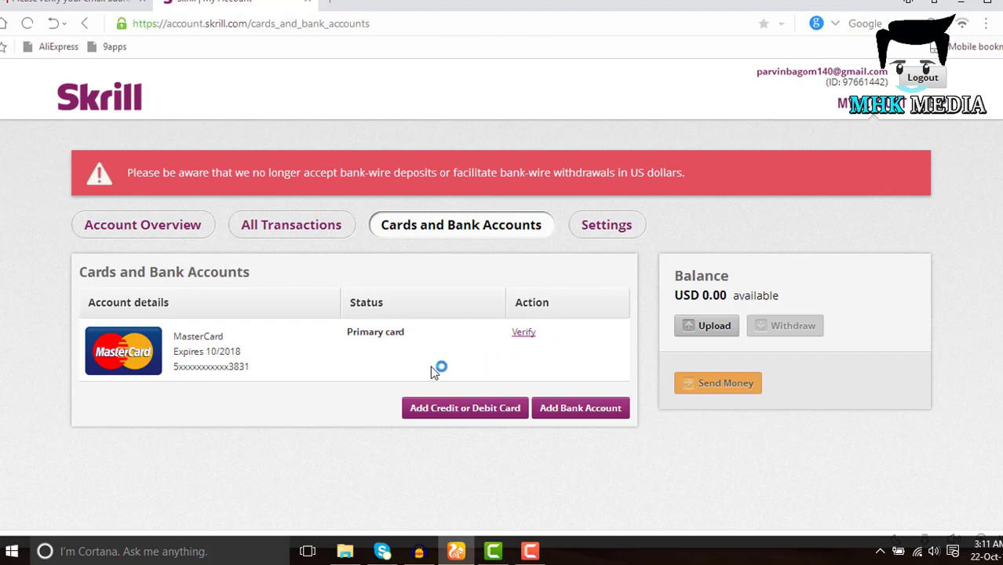
{"action": "scroll", "coordinate": [422, 375], "scroll_direction": "down", "scroll_amount": 3}
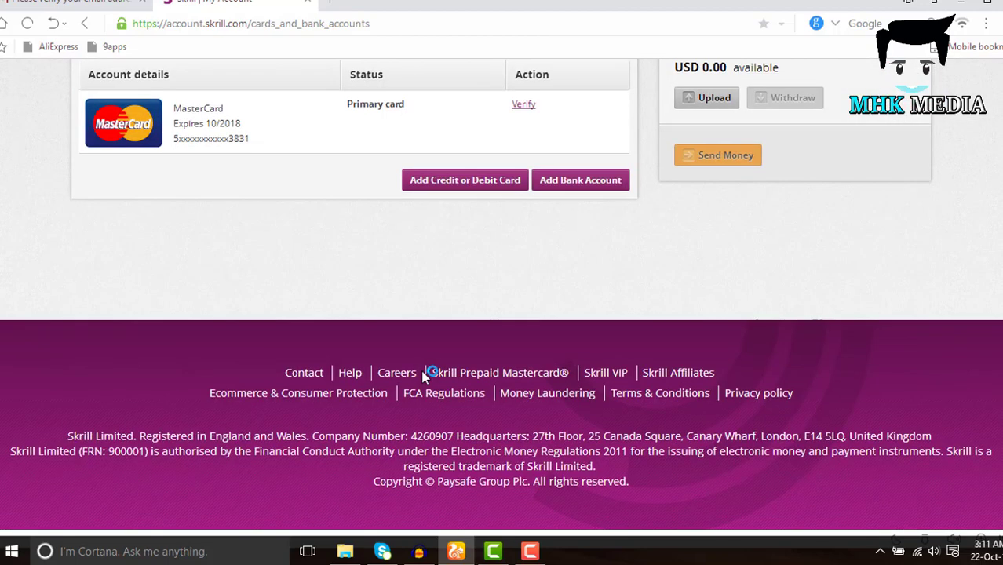
{"action": "scroll", "coordinate": [421, 375], "scroll_direction": "up", "scroll_amount": 2}
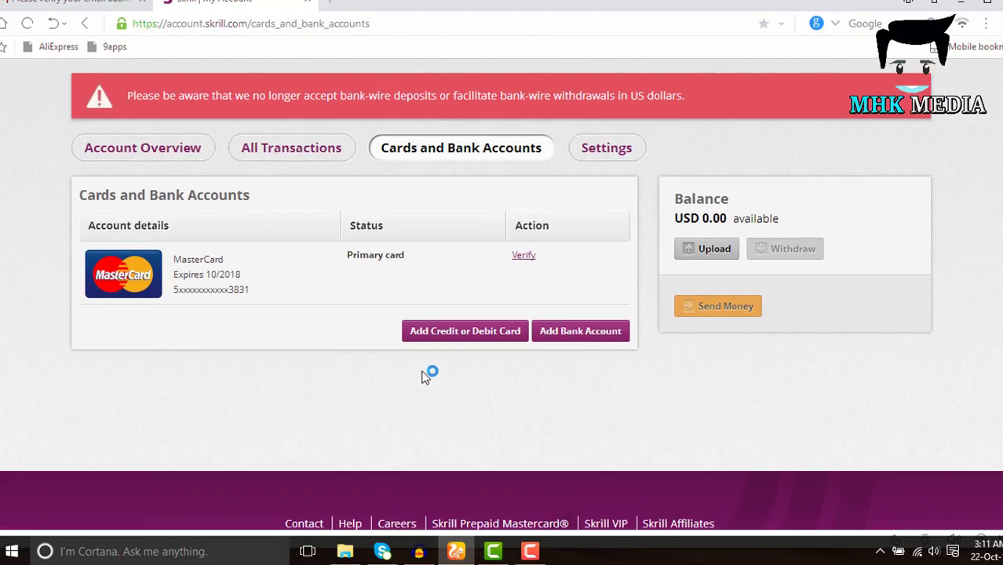
{"action": "left_click", "coordinate": [164, 156]}
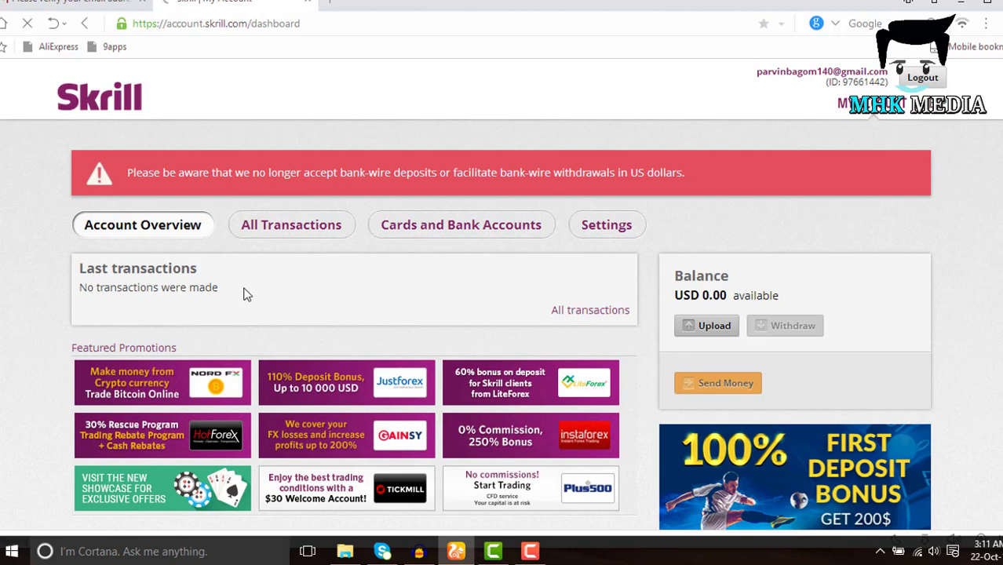
{"action": "scroll", "coordinate": [244, 295], "scroll_direction": "down", "scroll_amount": 5}
{"action": "scroll", "coordinate": [244, 287], "scroll_direction": "up", "scroll_amount": 5}
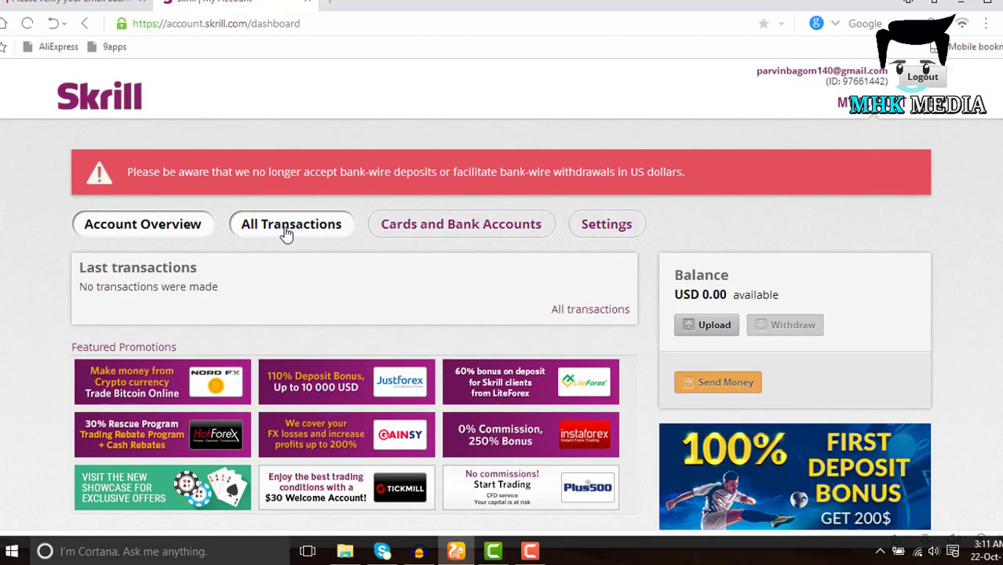
Open All Transactions and look over the empty history for 21/09/2017–21/10/2017
{"action": "left_click", "coordinate": [286, 234]}
{"action": "scroll", "coordinate": [292, 299], "scroll_direction": "down", "scroll_amount": 3}
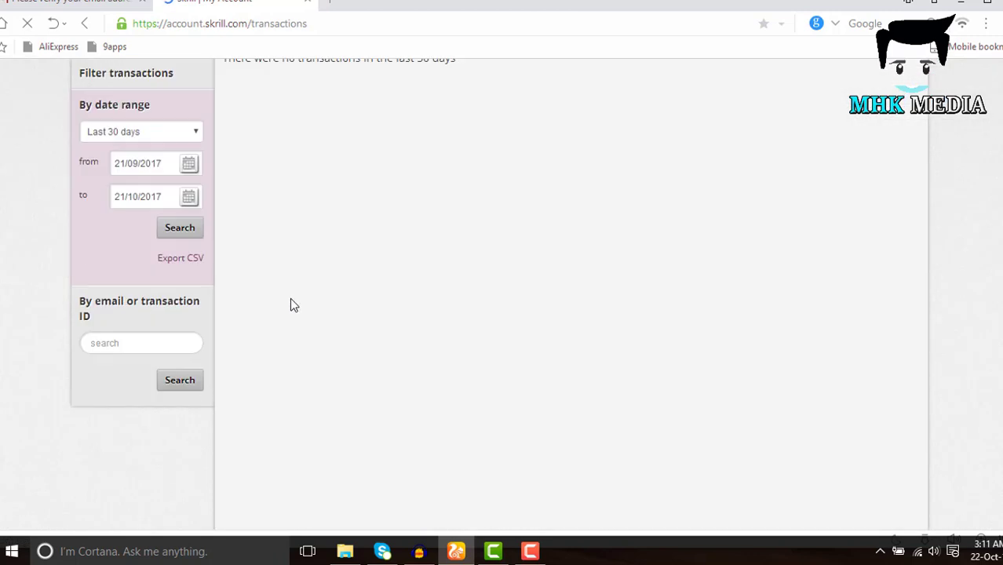
{"action": "scroll", "coordinate": [290, 297], "scroll_direction": "up", "scroll_amount": 5}
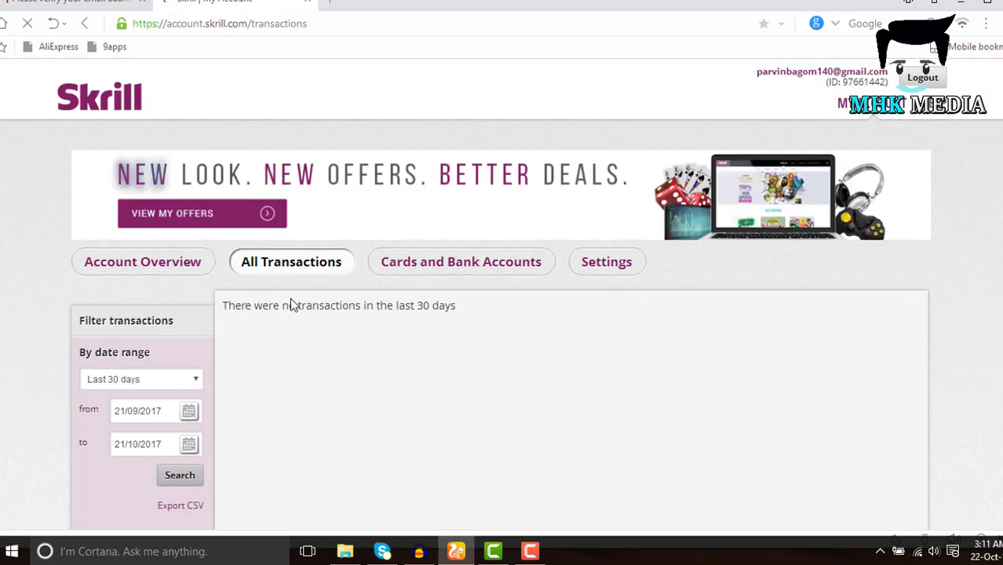
{"action": "scroll", "coordinate": [290, 299], "scroll_direction": "down", "scroll_amount": 3}
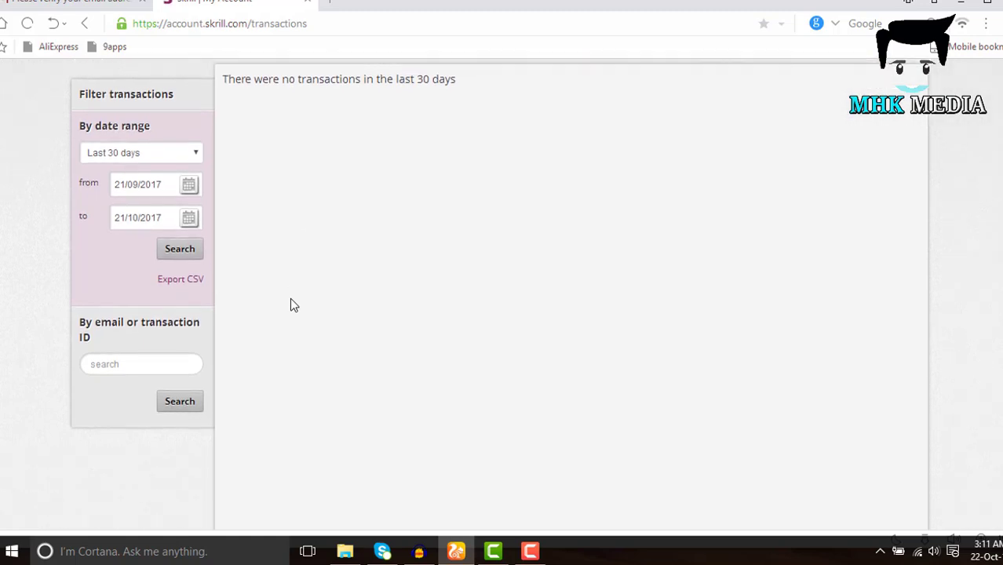
{"action": "scroll", "coordinate": [289, 306], "scroll_direction": "down", "scroll_amount": 5}
{"action": "scroll", "coordinate": [297, 313], "scroll_direction": "up", "scroll_amount": 7}
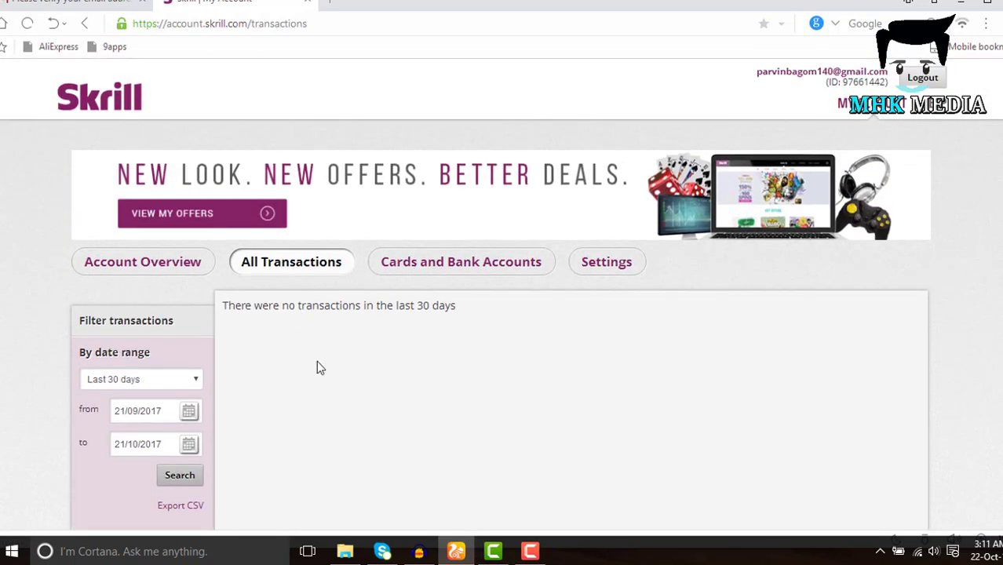